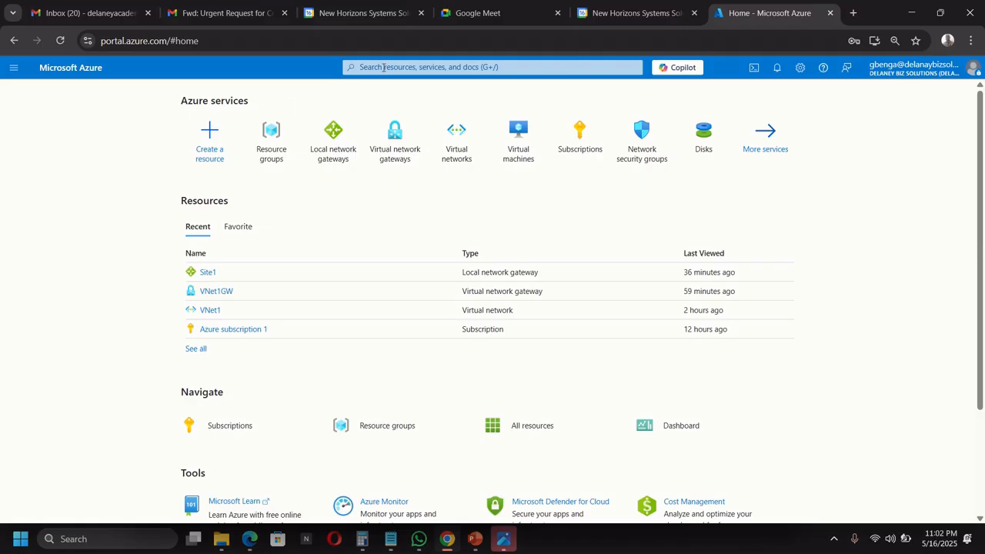
Step: Start creating a new virtual network and assign it to a new resource group named TestRG1
click(383, 67)
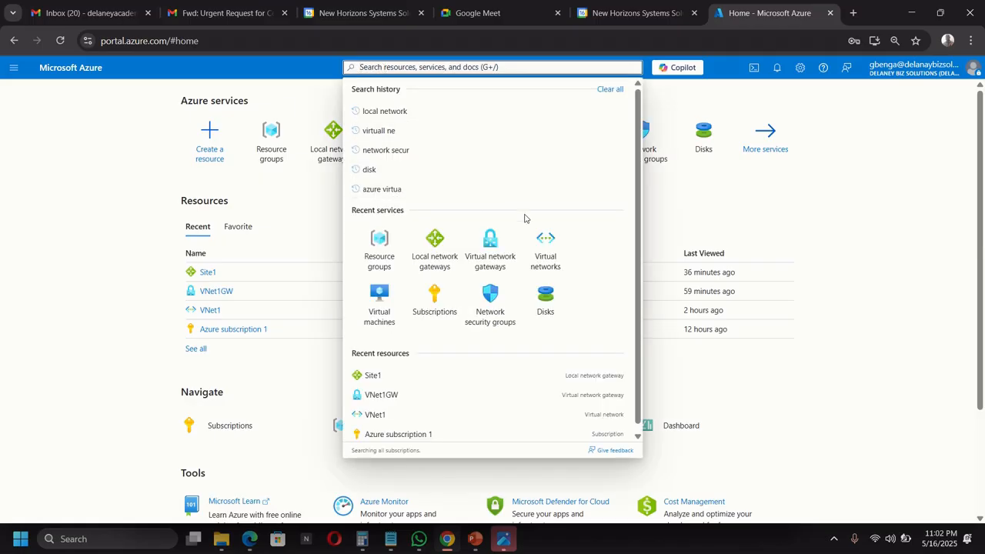
click(556, 262)
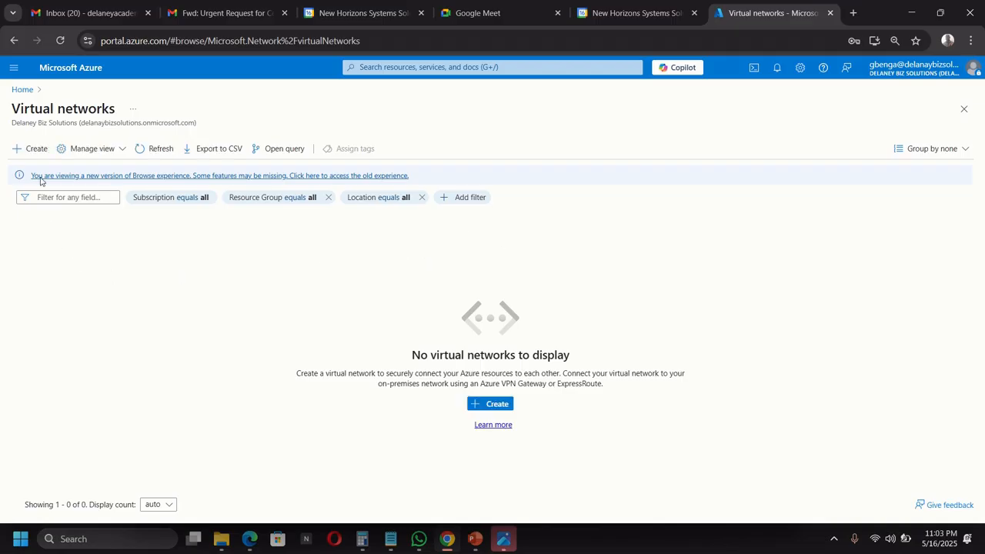
click(36, 150)
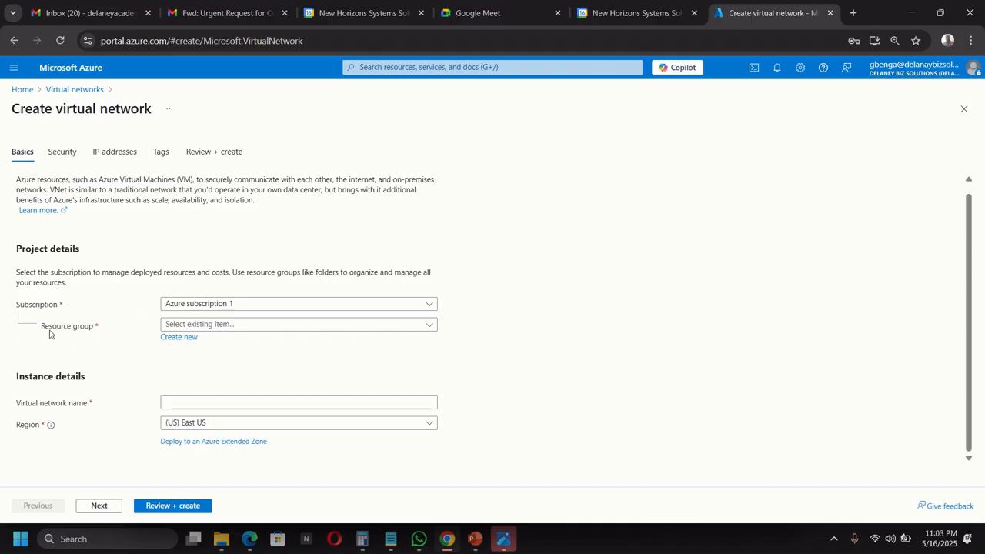
click(192, 324)
click(190, 324)
click(182, 339)
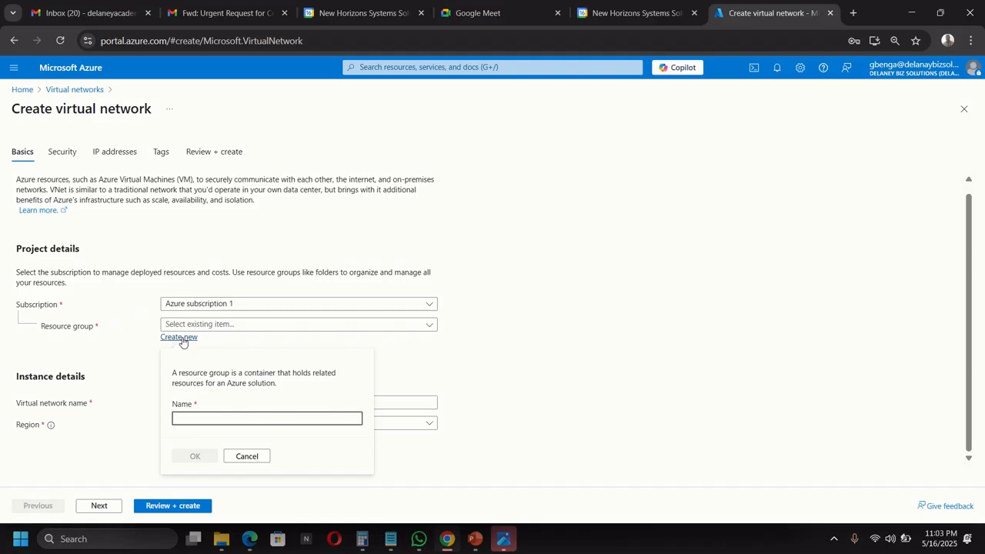
text(Test)
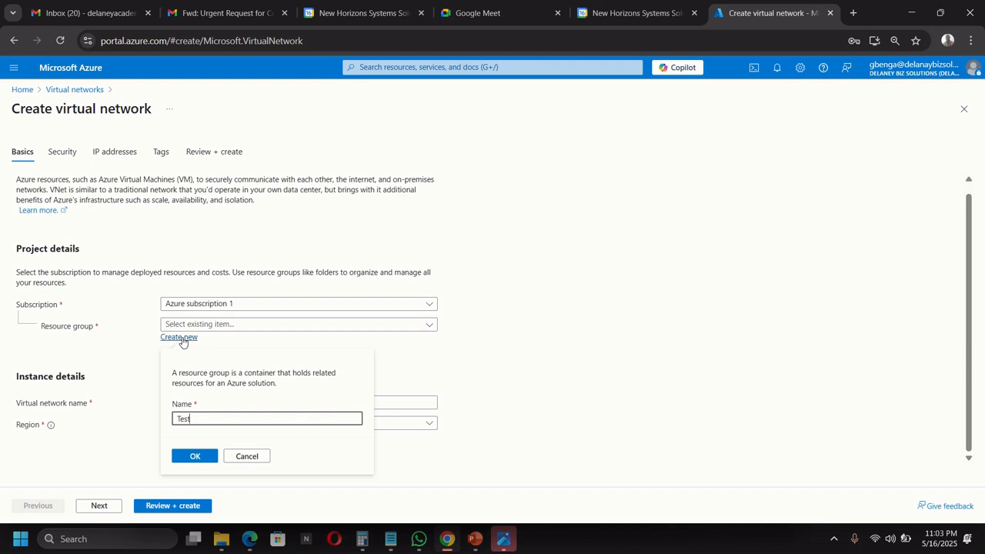
text(RG1)
click(194, 457)
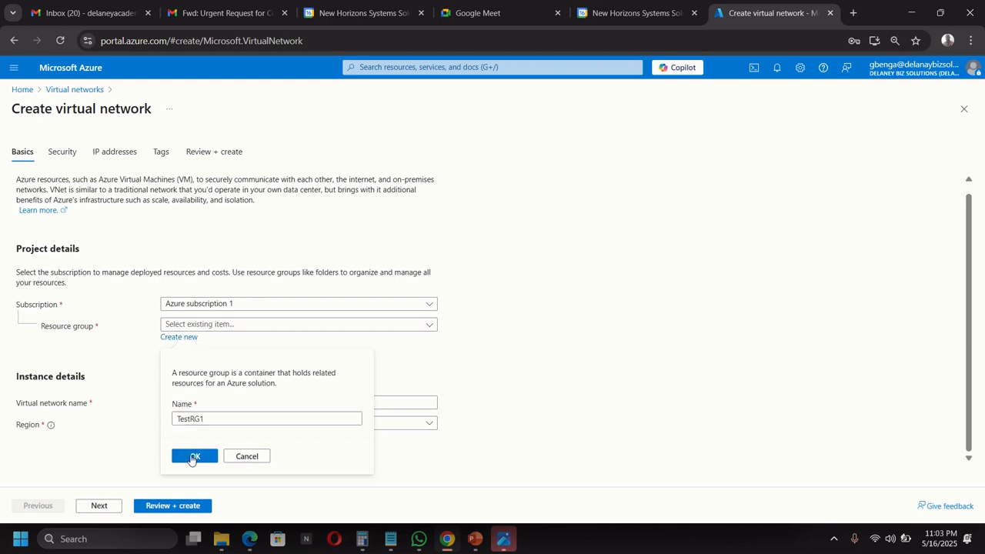
Step: Name the virtual network VNet1
click(189, 403)
click(188, 403)
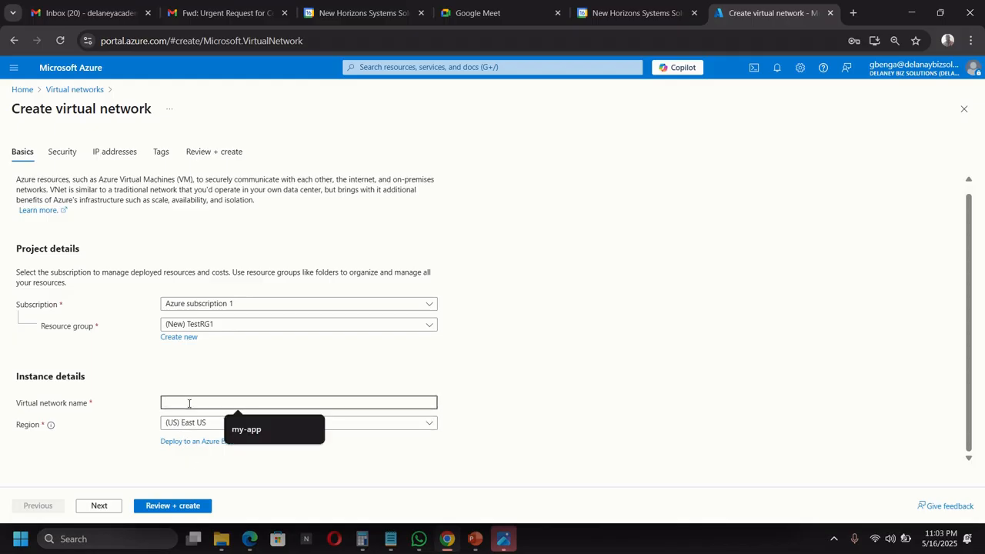
text(VNet1)
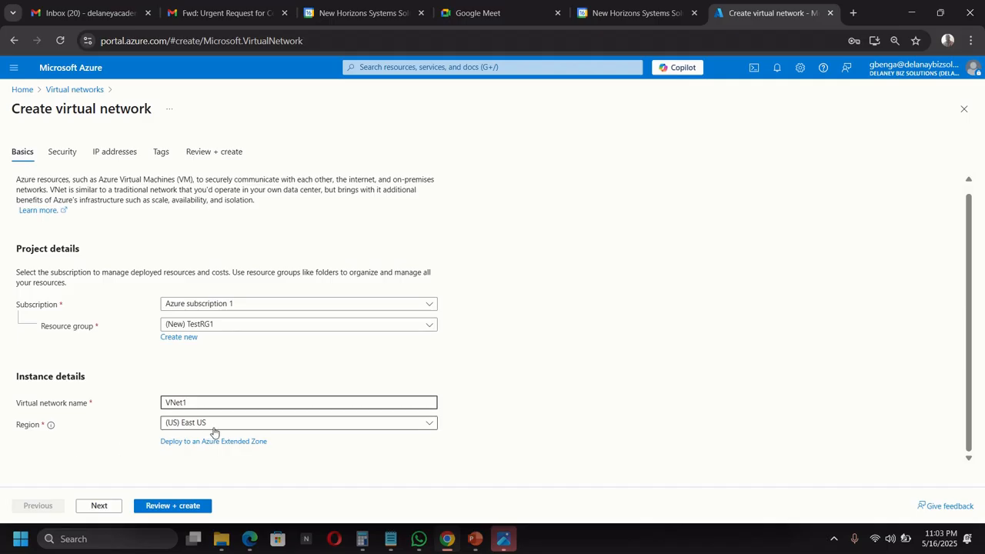
Step: Set the starting address of the virtual network's IPv4 address space to 10.1.0.0
click(101, 154)
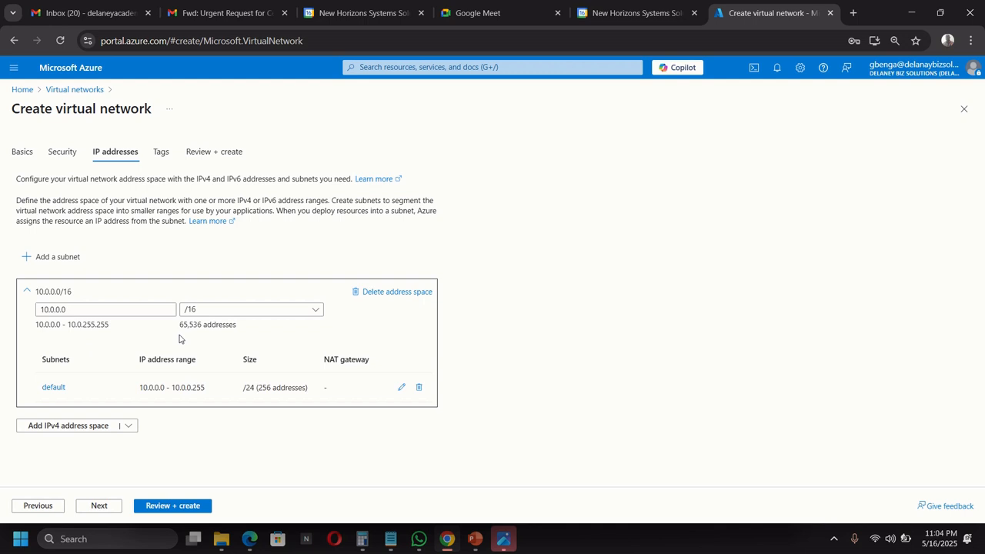
click(75, 309)
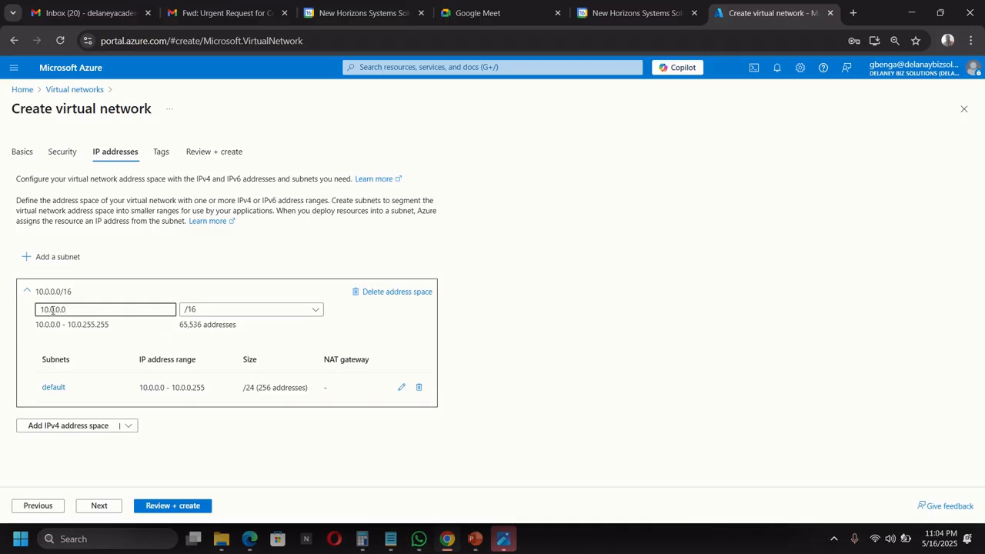
key(BackSpace)
text(1)
Step: Rename the default subnet as FrontEnd and save the subnet
click(400, 389)
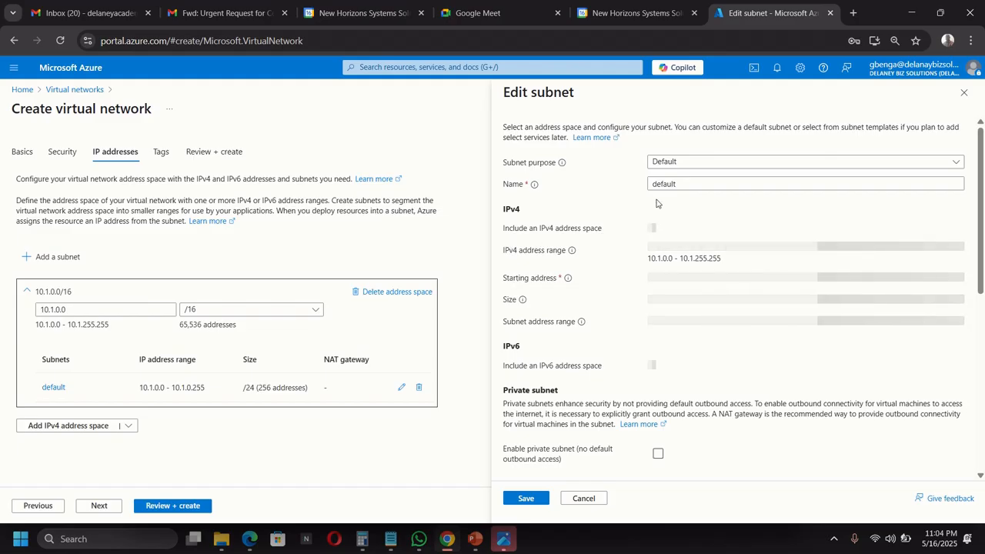
drag(697, 185, 627, 191)
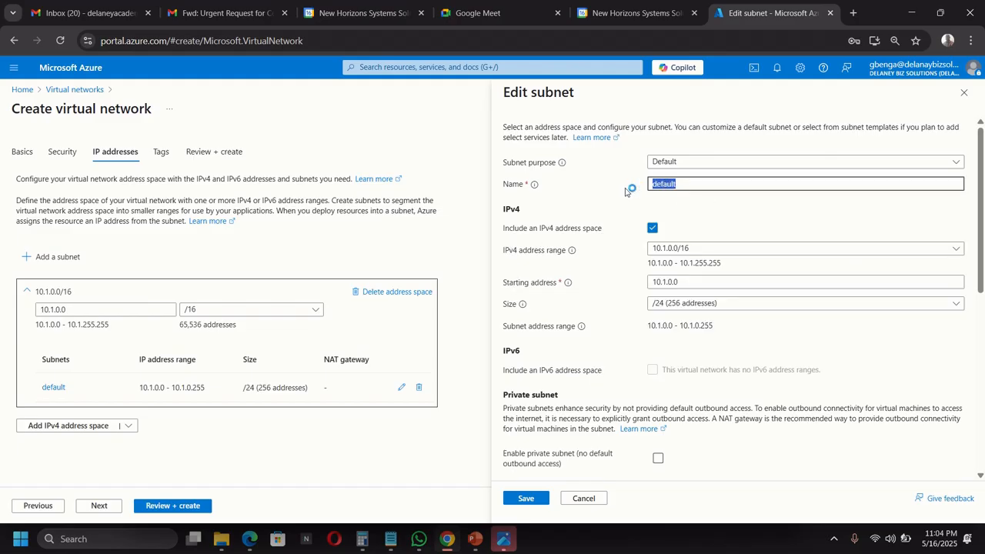
text(FrontEnd)
click(527, 499)
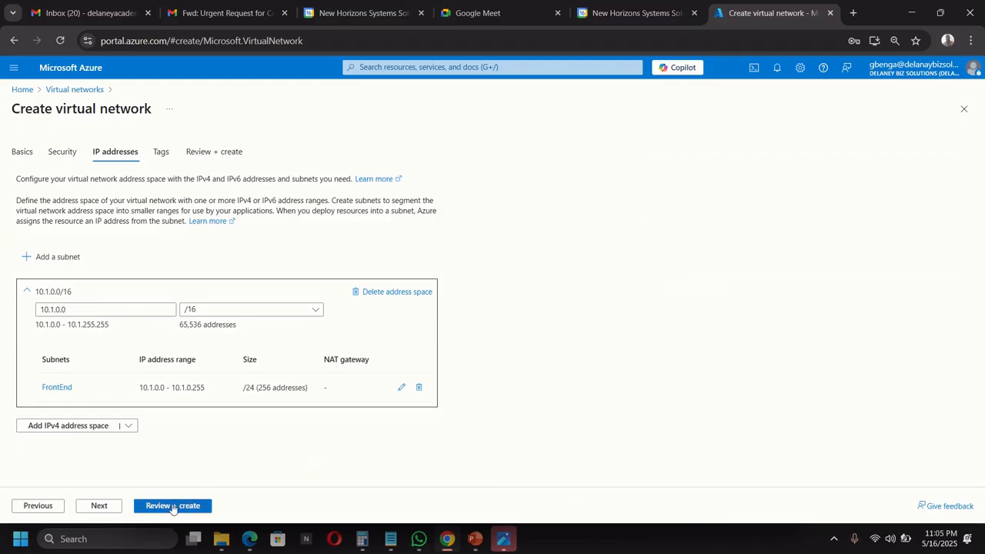
Step: Review and deploy the virtual network, and open the deployed VNet1 resource
click(173, 506)
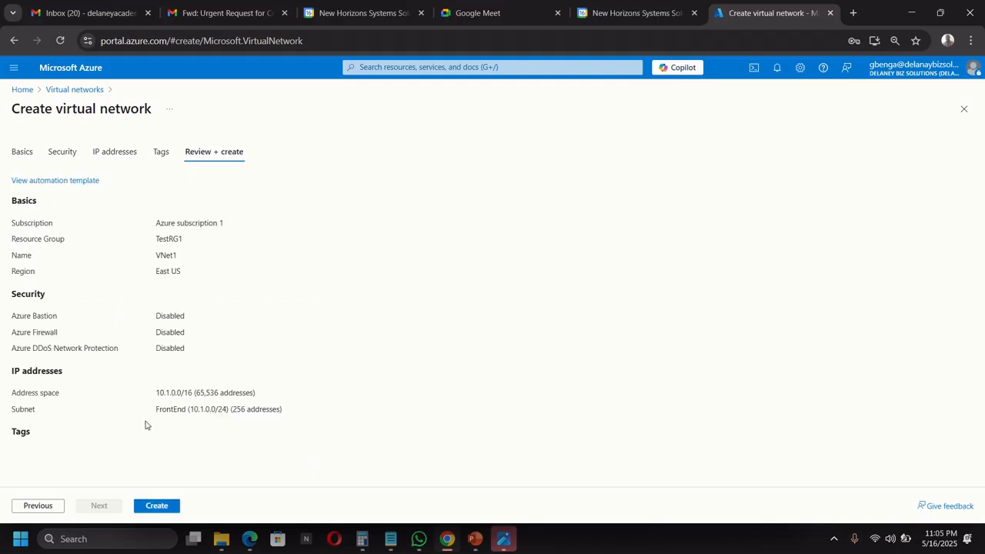
click(151, 507)
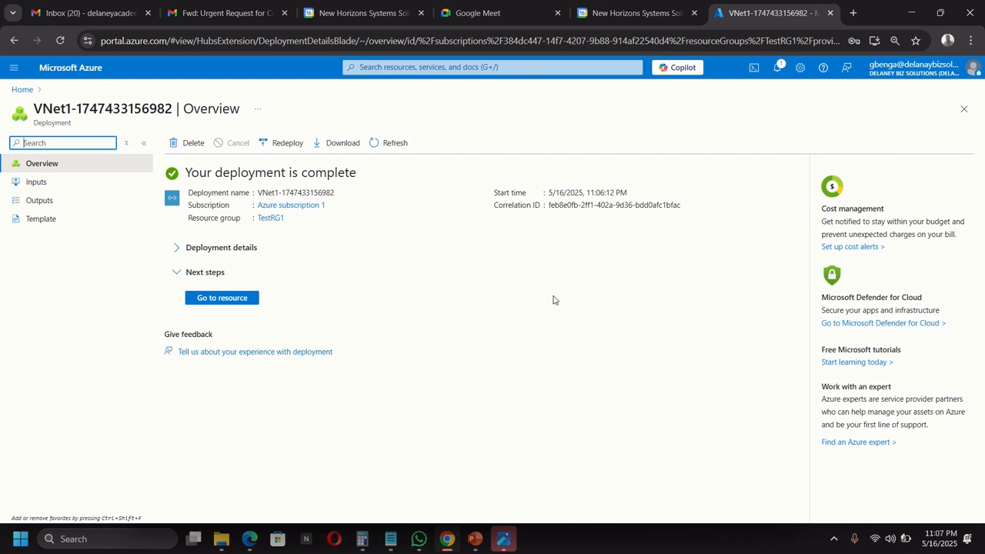
click(239, 302)
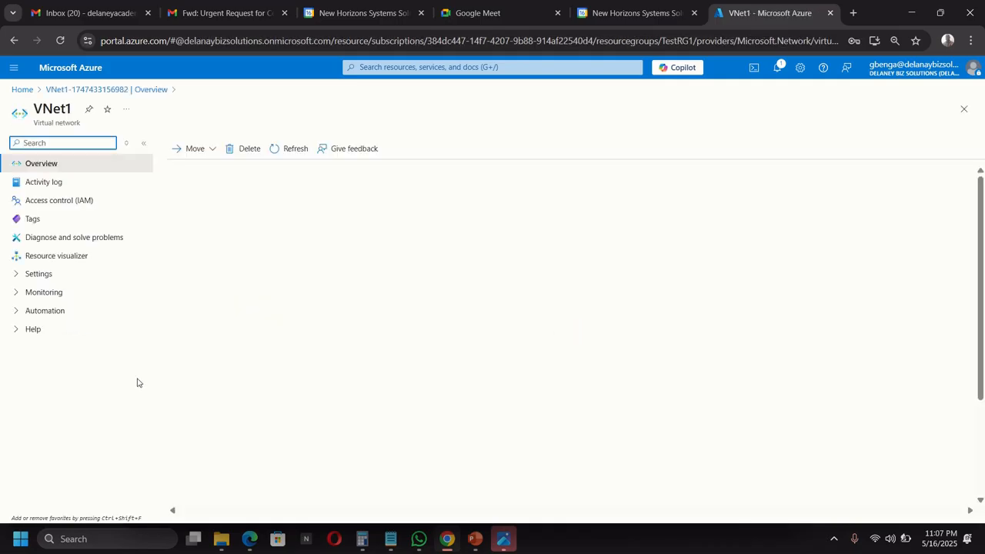
Step: Find and open the Microsoft Whiteboard app
click(23, 539)
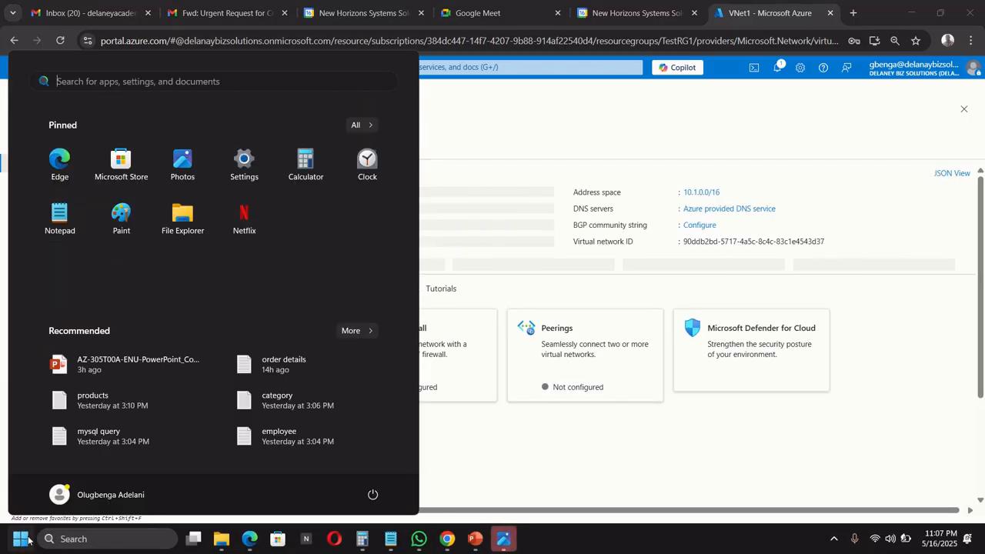
text(whatsApp)
key(BackSpace)
key(BackSpace)
key(BackSpace)
key(BackSpace)
key(BackSpace)
key(BackSpace)
text(i)
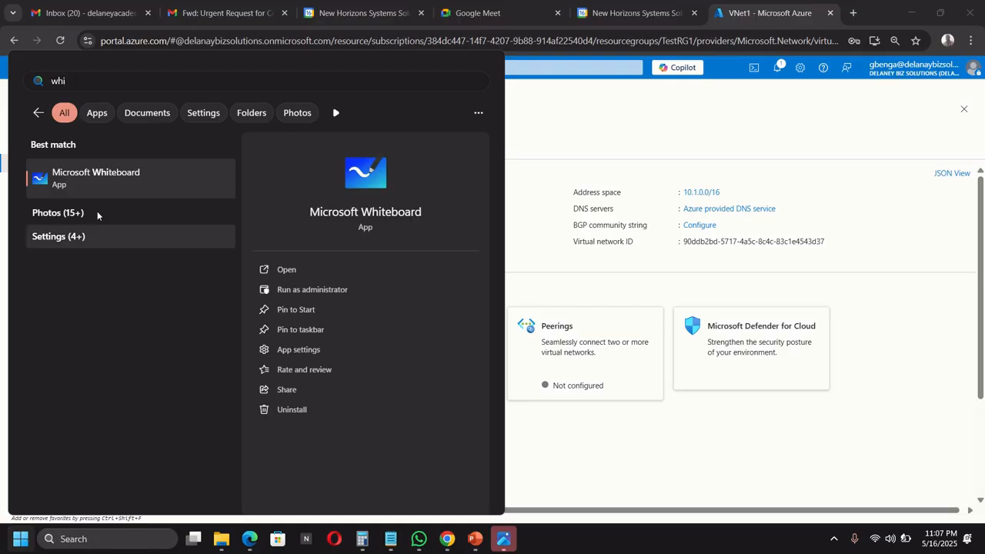
click(113, 179)
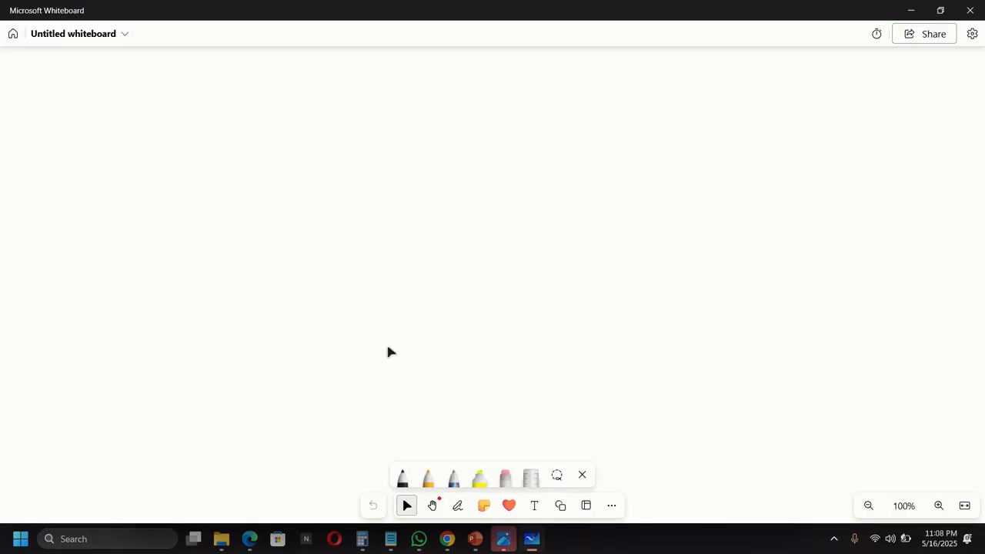
Step: Draw a large box with a curved arch on top in black pen on the whiteboard
click(401, 477)
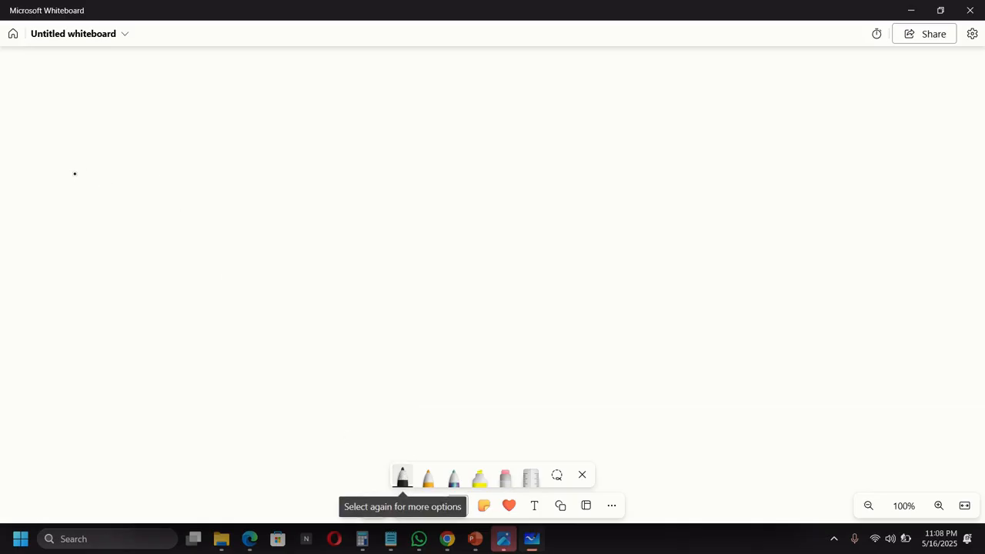
drag(42, 174, 42, 315)
mouse_move(41, 174)
mouse_down()
mouse_move(203, 174)
mouse_move(203, 309)
mouse_up()
drag(43, 318, 204, 313)
mouse_move(42, 173)
mouse_down()
mouse_move(53, 159)
mouse_move(120, 145)
mouse_move(203, 173)
mouse_up()
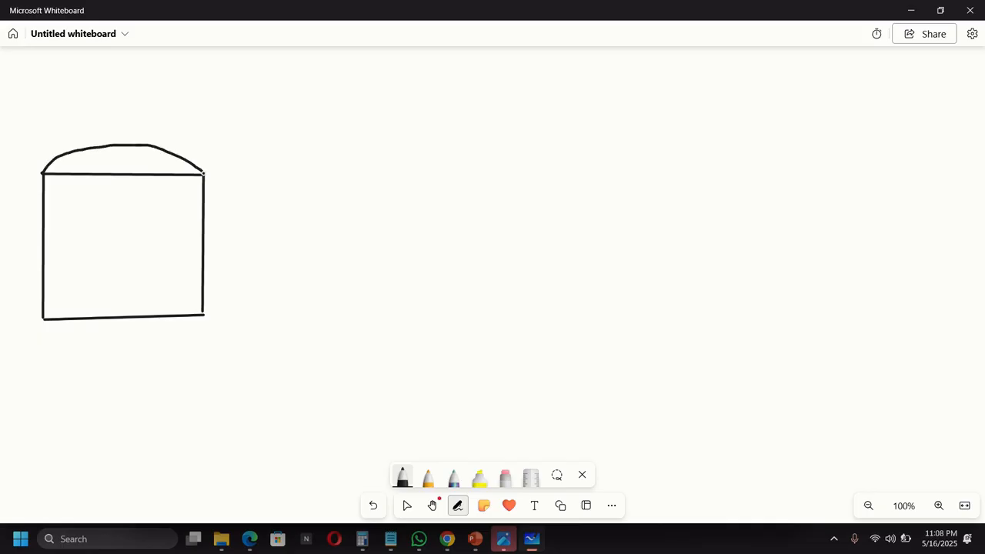
Step: Add the text label VNET1 inside the arch above the box and shrink it to fit
click(534, 505)
click(68, 164)
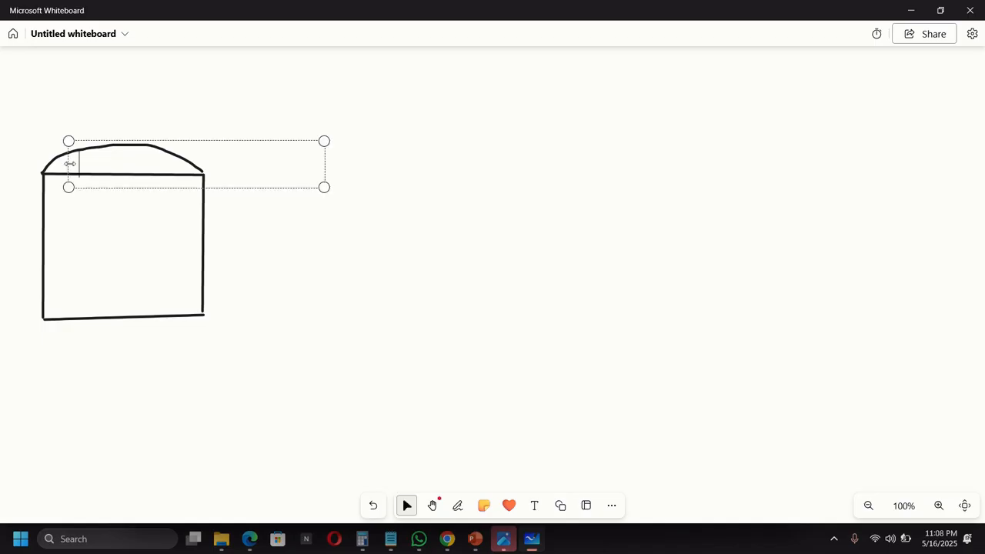
text(V)
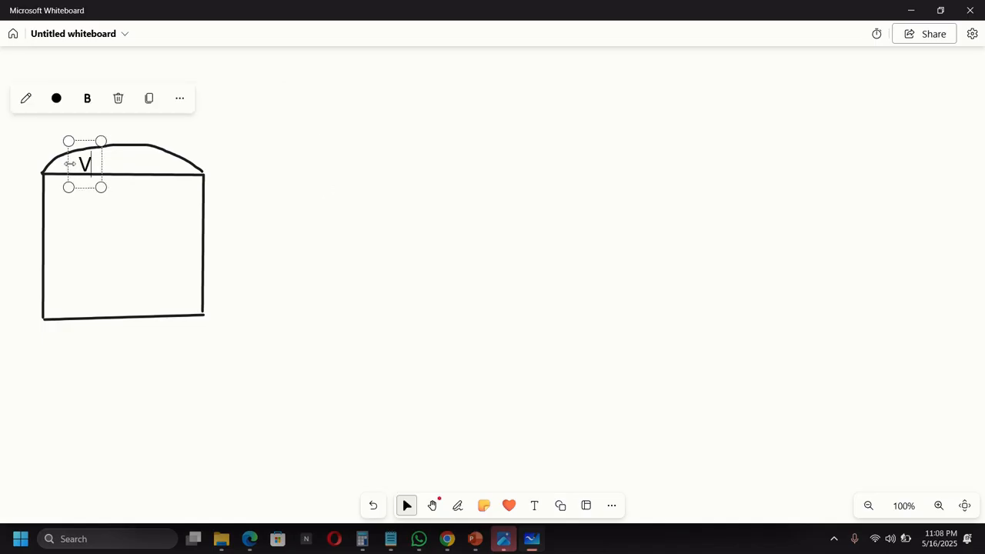
text(NET1)
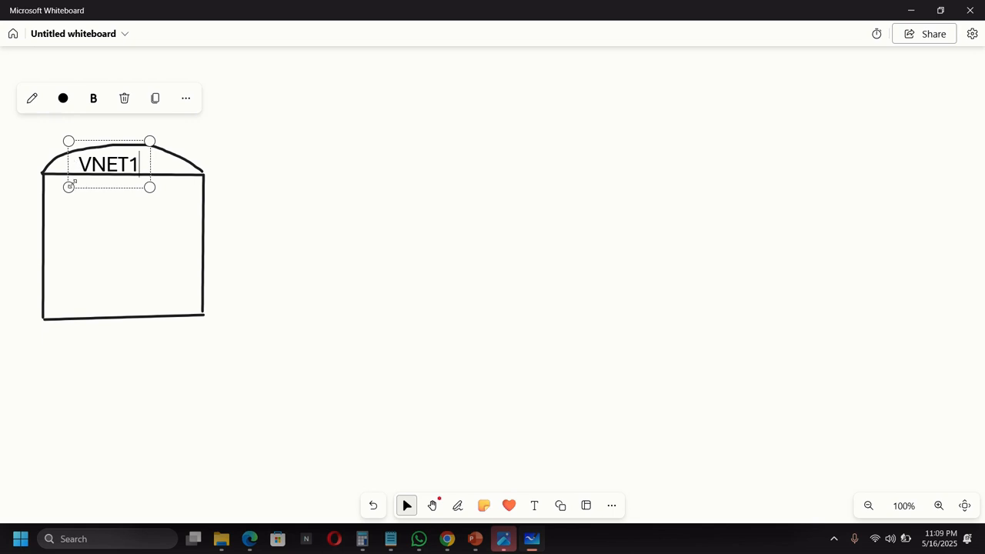
drag(68, 188, 94, 177)
drag(85, 141, 99, 151)
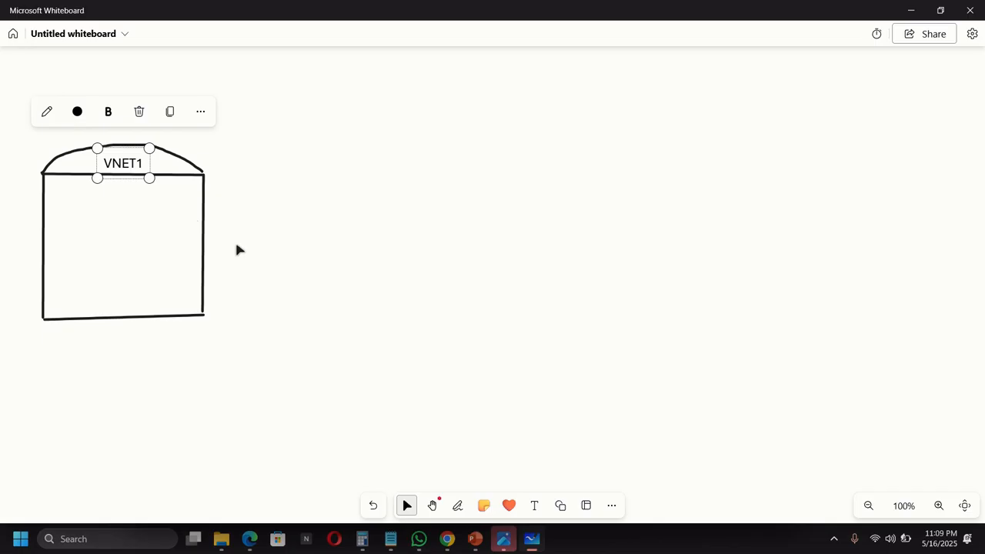
Step: Switch back to the Azure portal in Chrome and open the list of VNet1's subnets
click(433, 505)
mouse_move(446, 539)
click(419, 487)
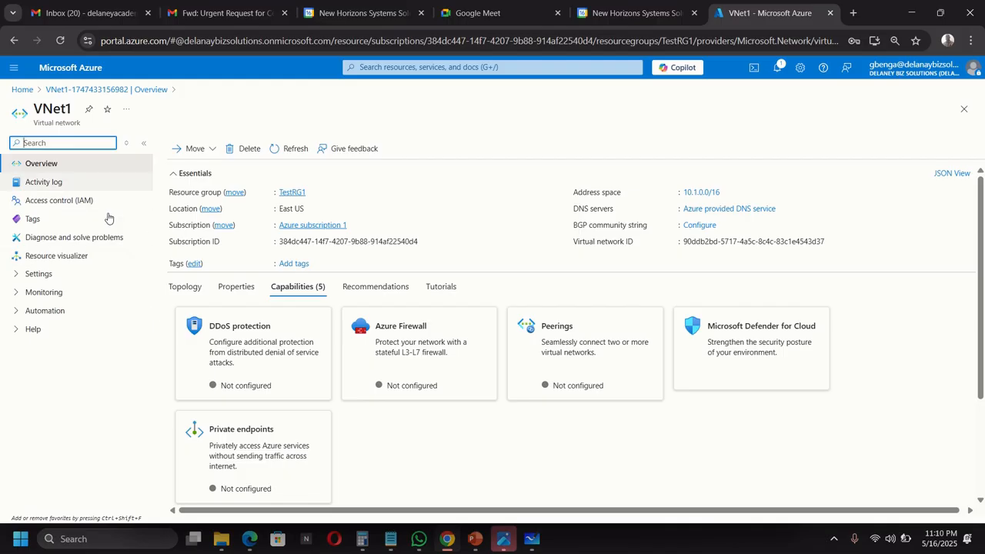
click(37, 277)
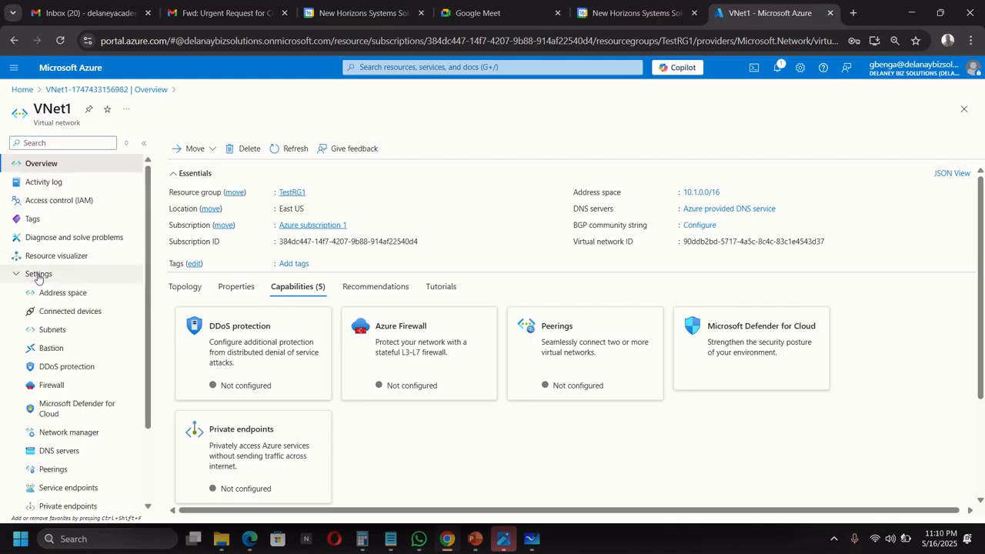
click(56, 332)
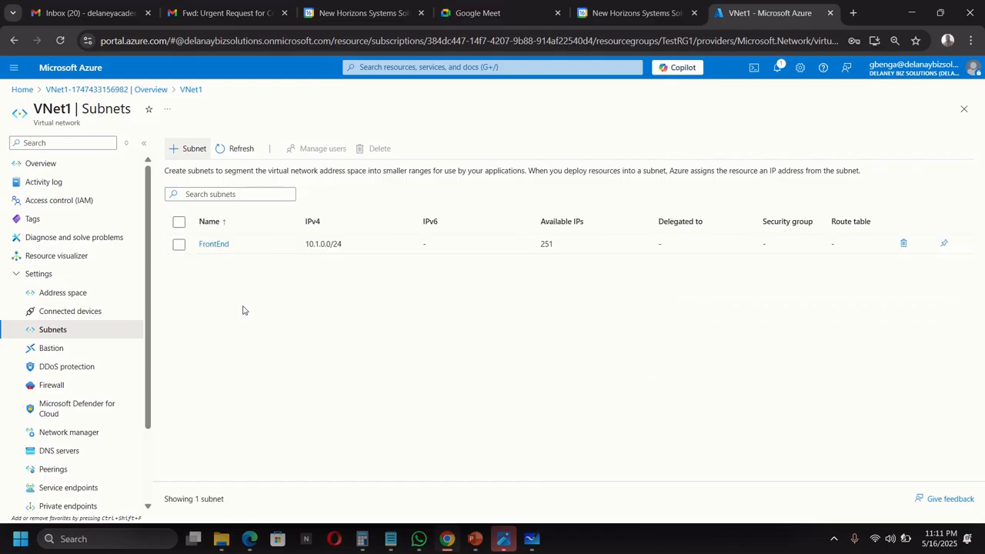
Step: Start adding a subnet to VNet1 with the purpose Virtual Network Gateway, keeping the 10.1.0.0/16 IPv4 address range
click(185, 154)
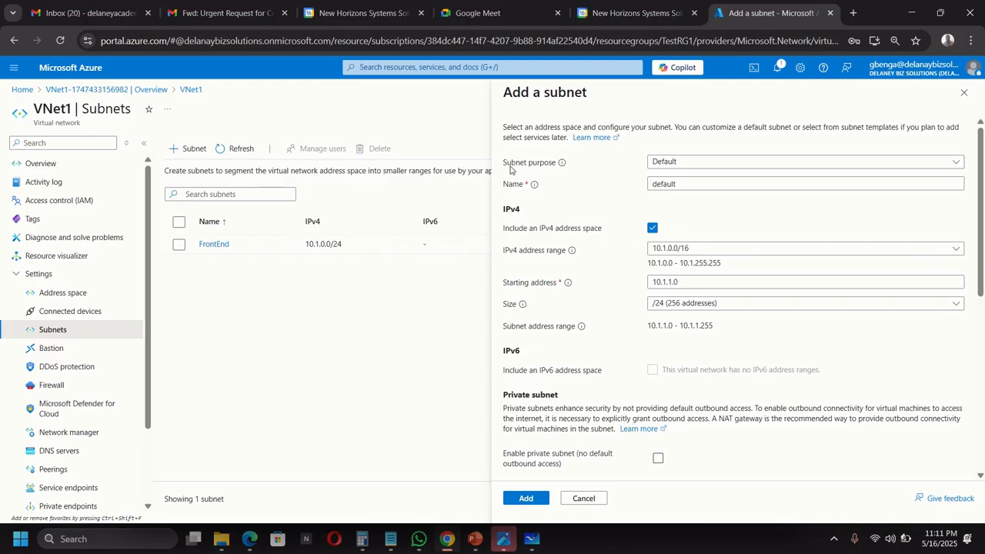
click(697, 162)
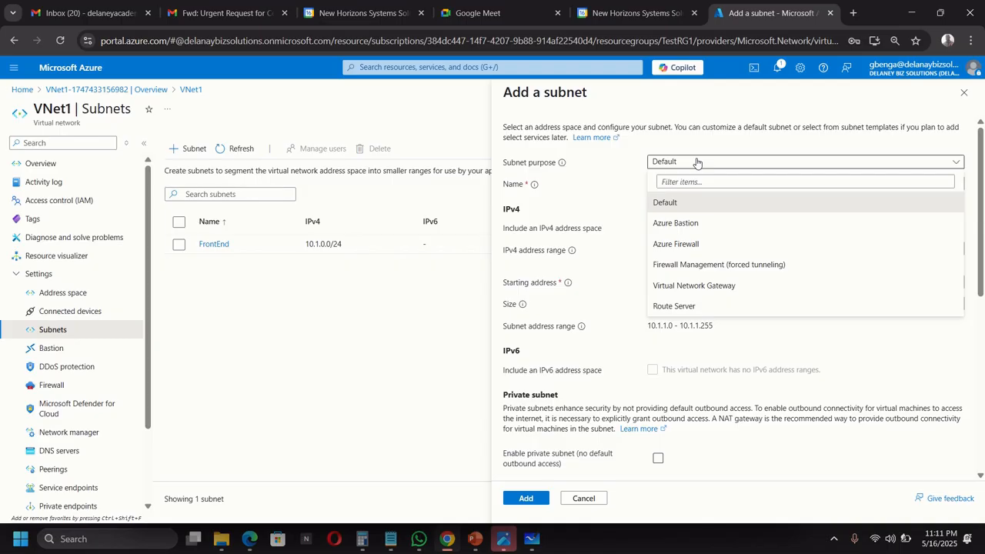
click(687, 286)
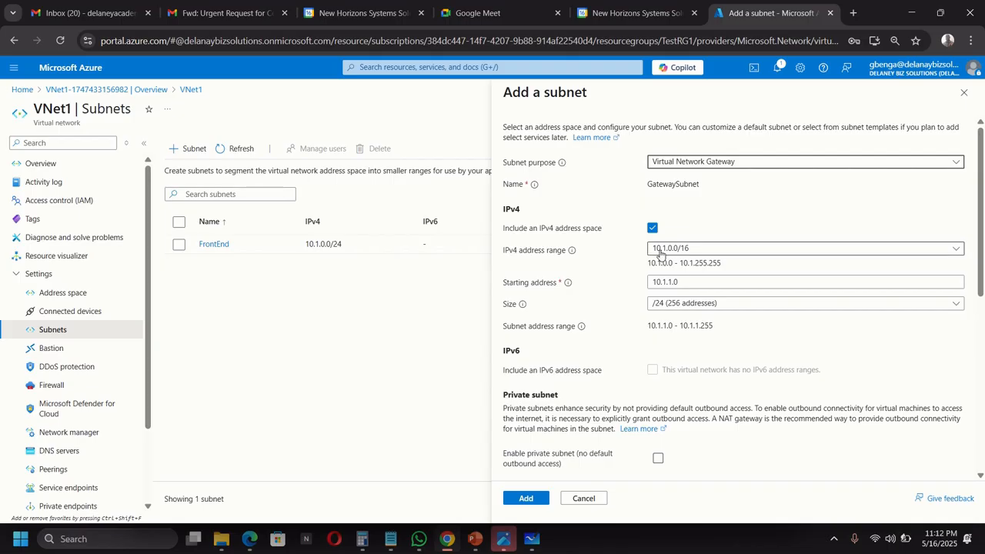
click(662, 253)
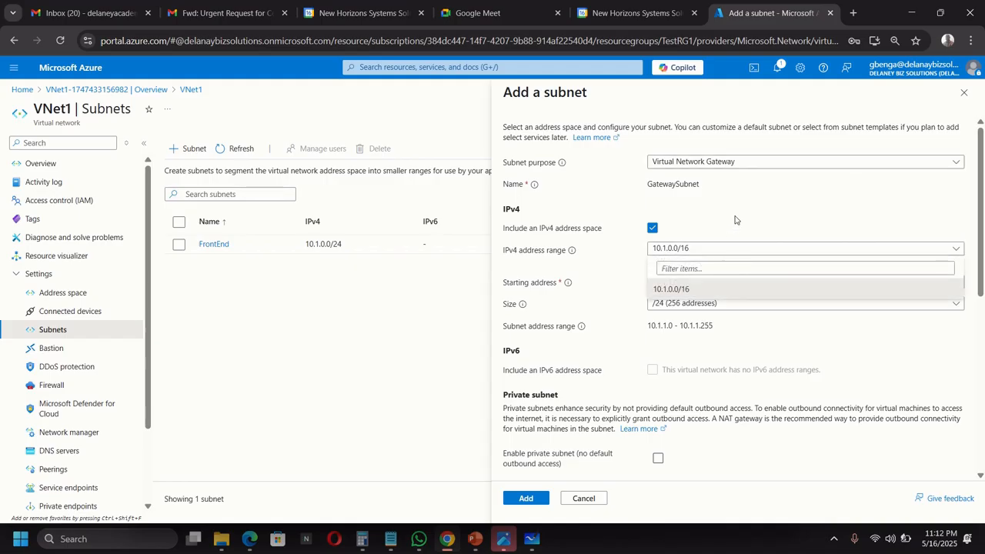
click(693, 249)
Step: Try 10.1.255.0 as the starting address of the gateway subnet
click(661, 284)
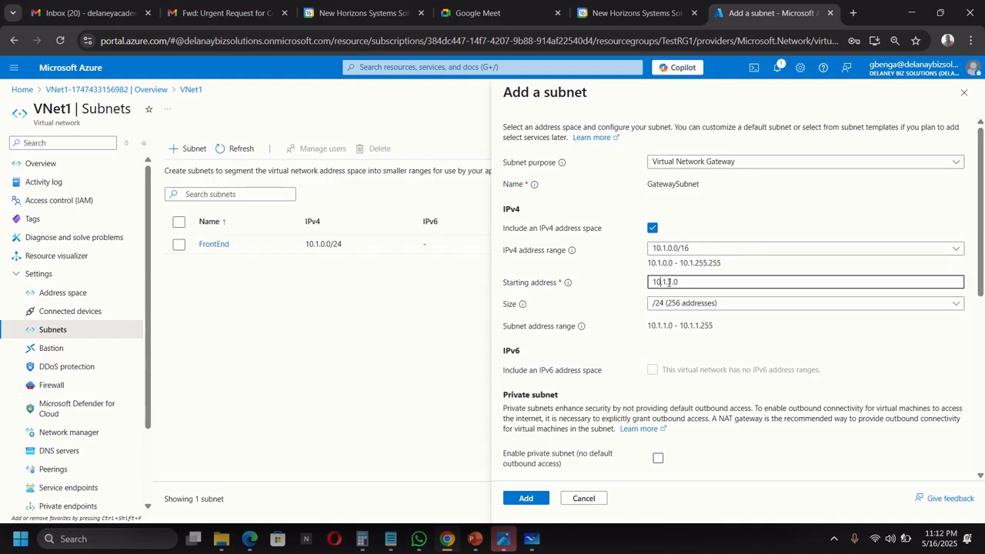
key(BackSpace)
text(0)
key(BackSpace)
key(BackSpace)
key(BackSpace)
text(255.0)
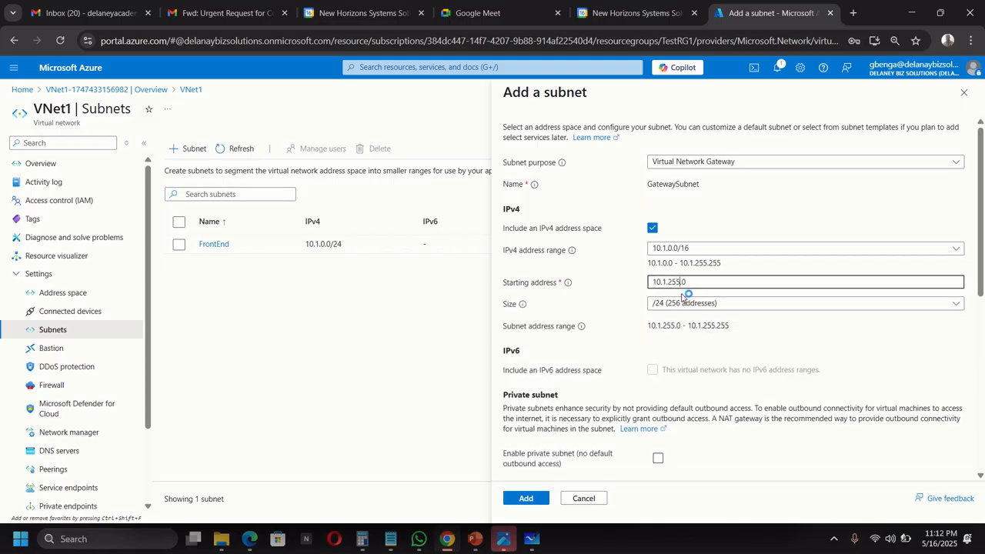
Step: Set the gateway subnet's size to /27 (32 addresses) with starting address 10.1.1.0, and add it to VNet1
click(706, 303)
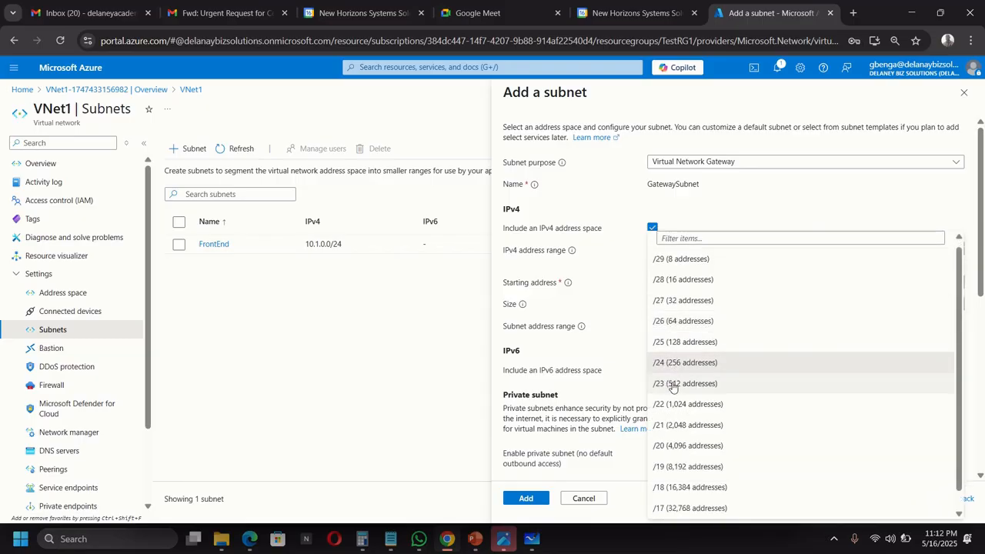
click(677, 300)
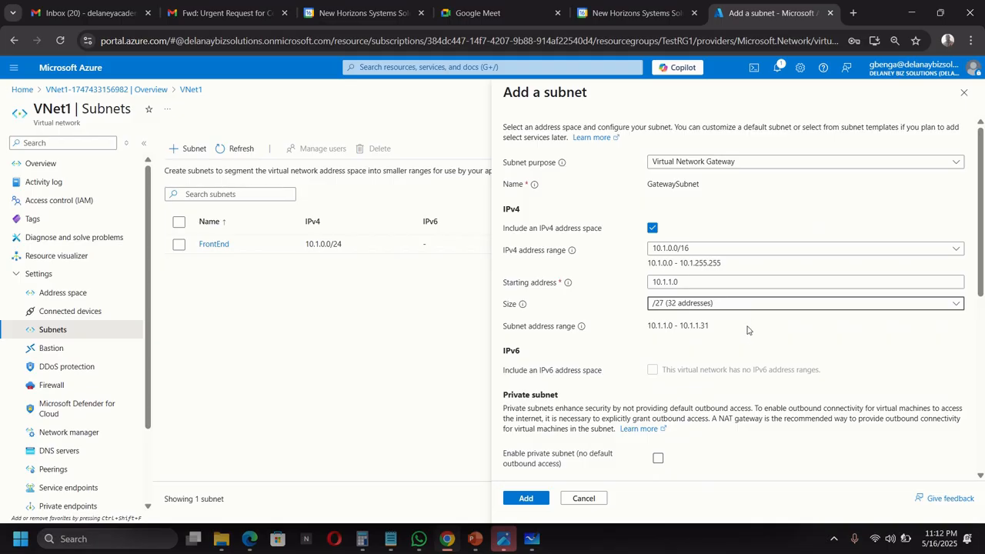
click(527, 498)
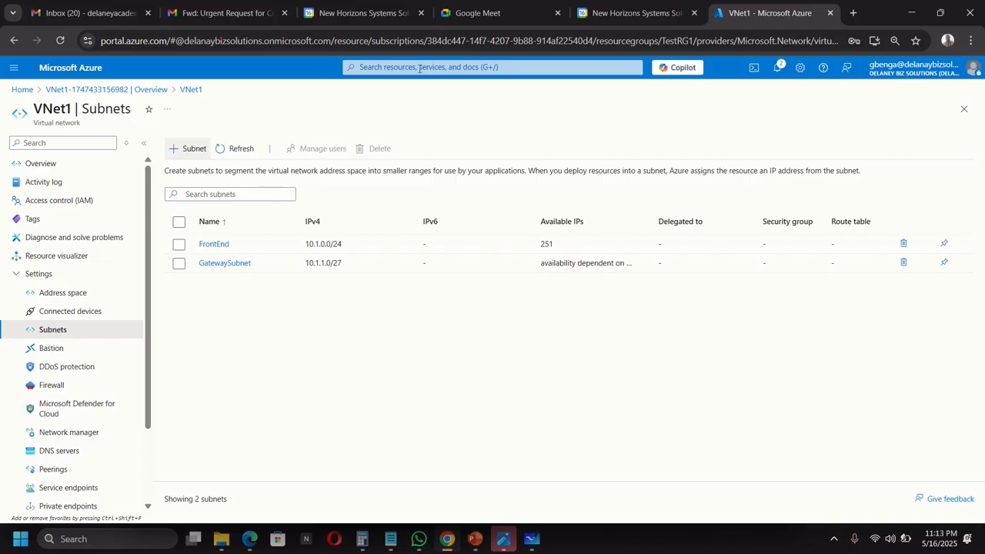
Step: Find the Virtual network gateways service in the portal and start creating a gateway
click(428, 69)
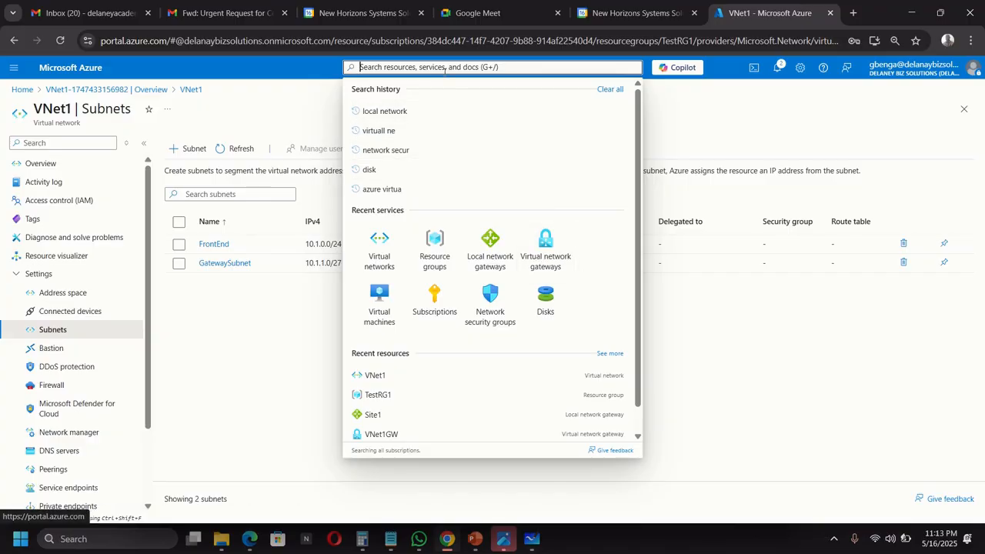
text(virtual netw)
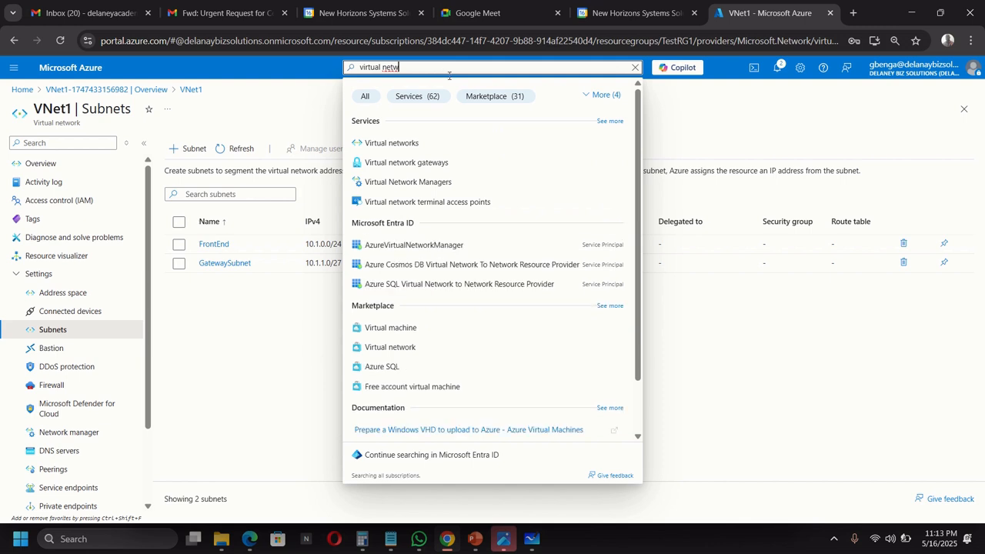
click(450, 164)
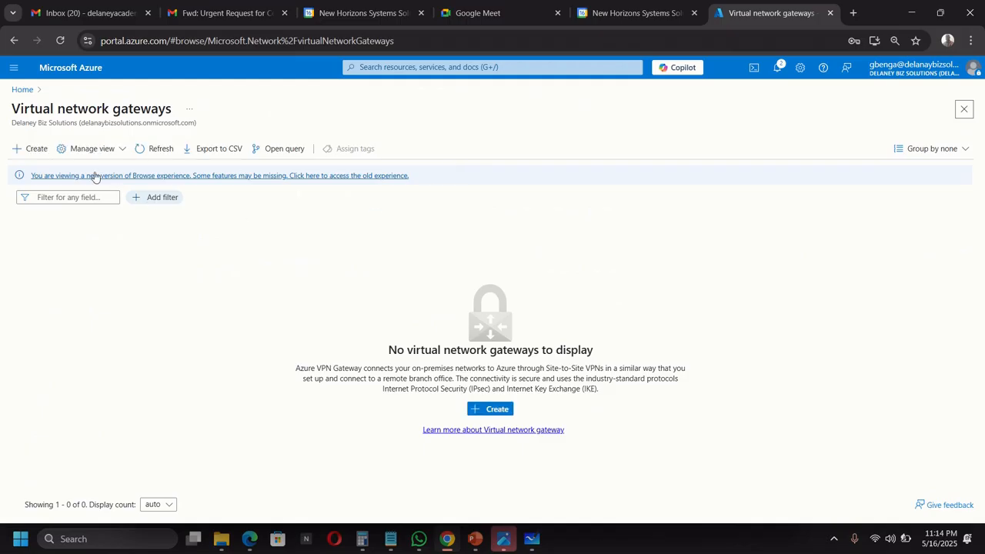
click(35, 149)
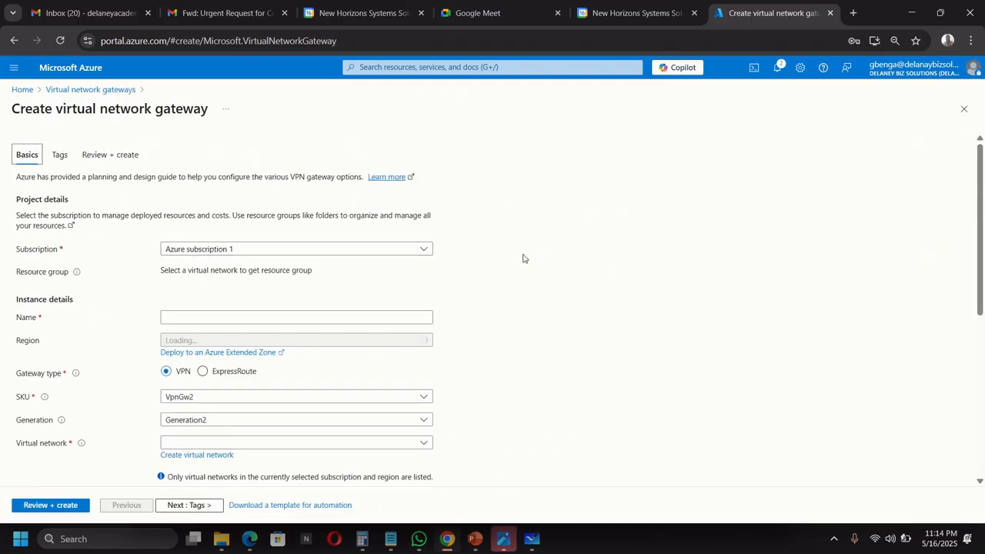
Step: Name the virtual network gateway VNet1GW
scroll(523, 259, down, 1)
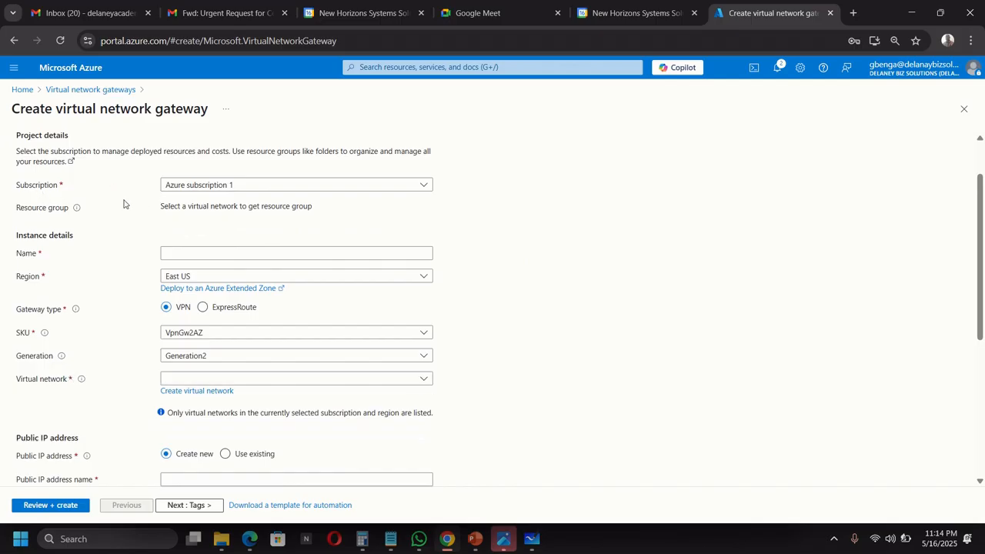
scroll(35, 202, up, 1)
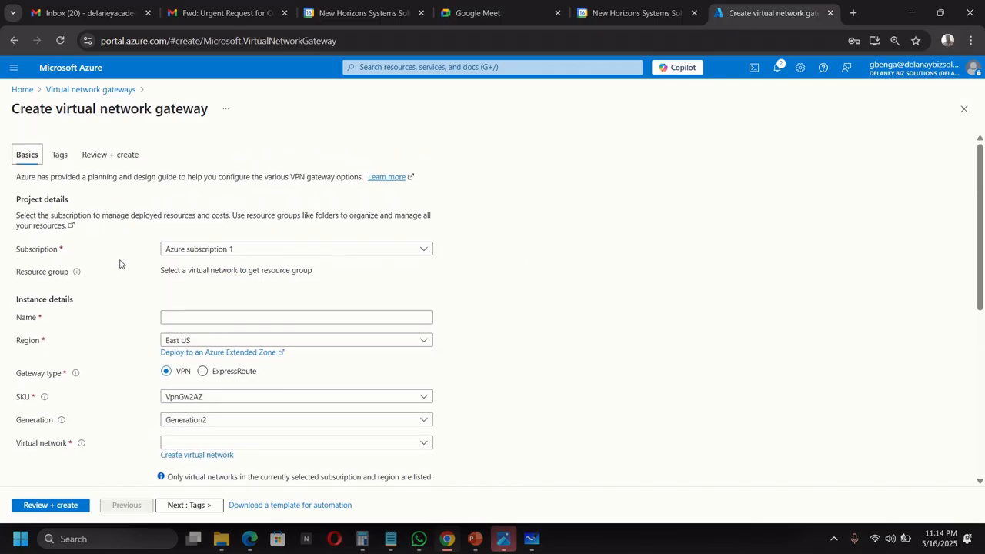
scroll(119, 264, down, 1)
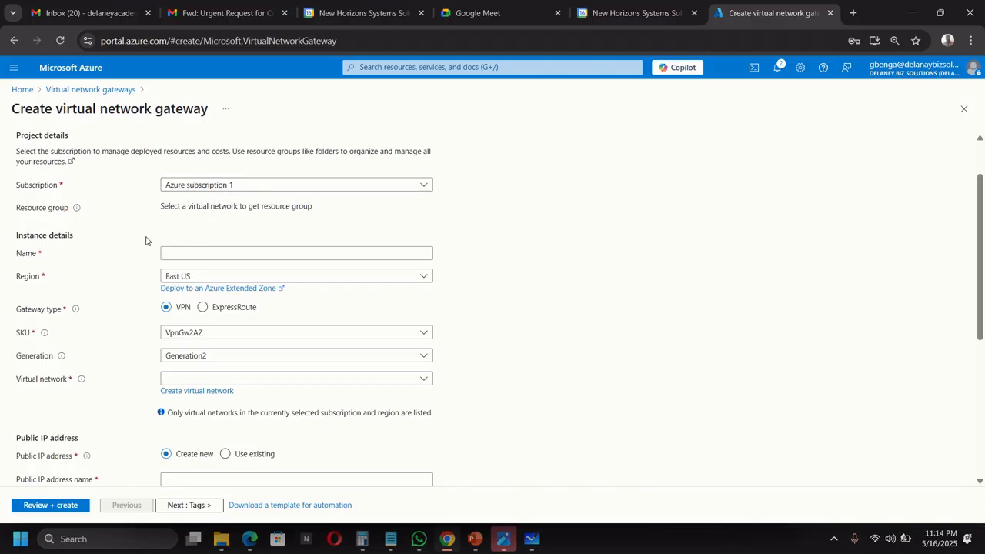
click(23, 253)
click(184, 248)
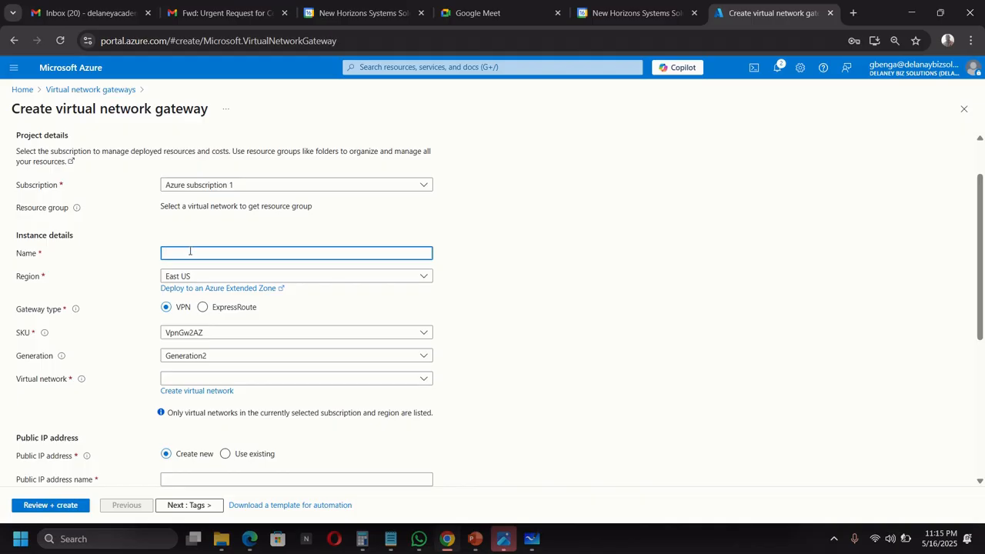
text(V)
text(Net)
text(1)
text(0)
text(W)
Step: Keep the VpnGw2AZ SKU after checking the available options, and select VNet1 as the gateway's virtual network
scroll(166, 311, down, 2)
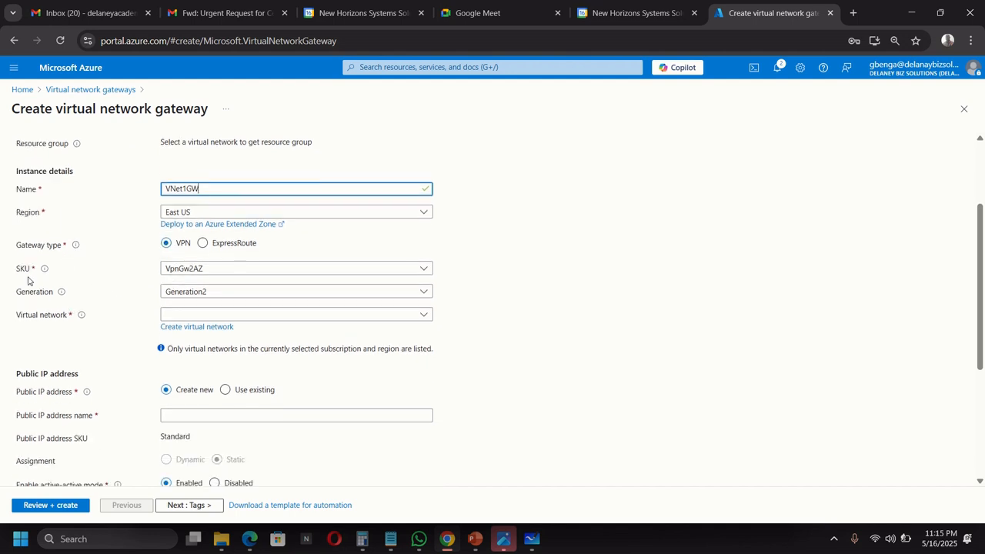
click(207, 269)
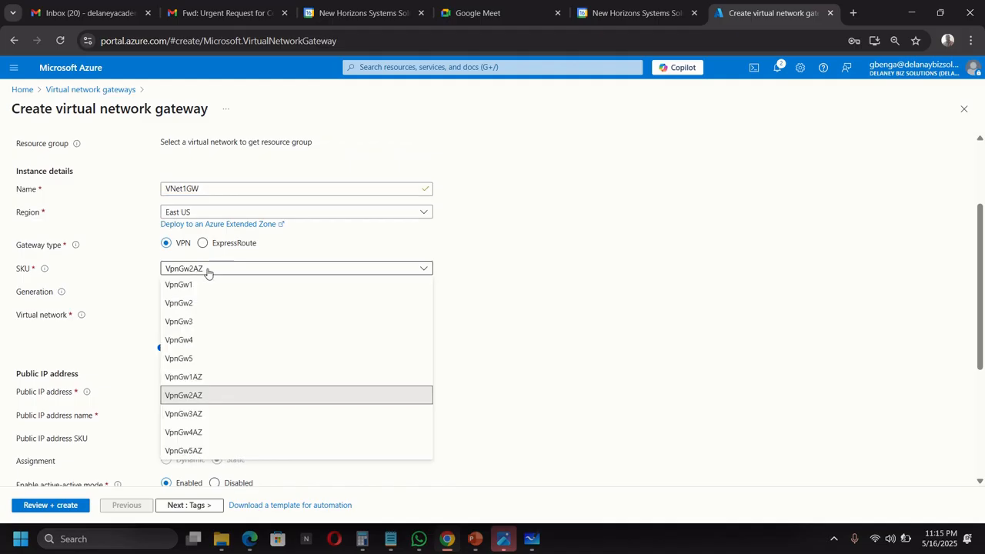
click(470, 245)
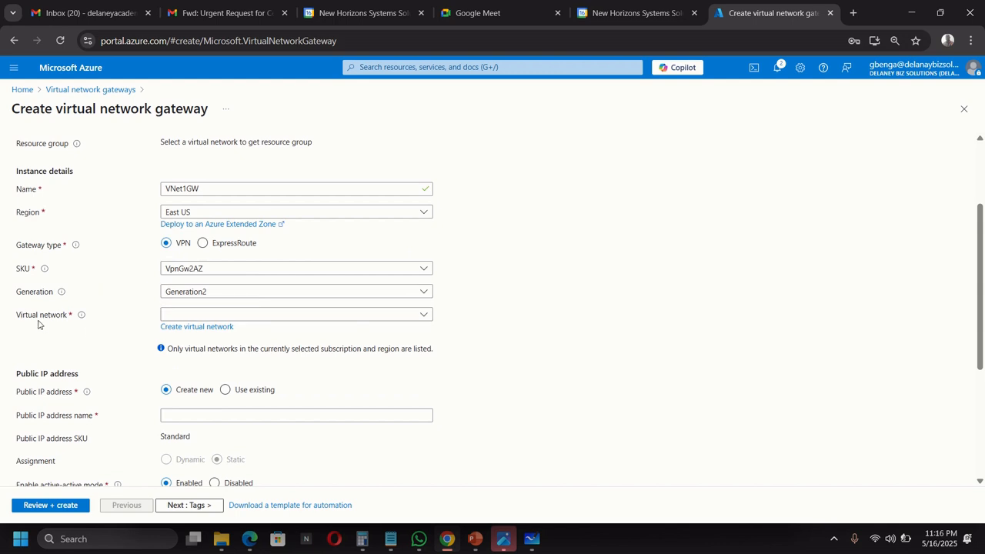
click(209, 316)
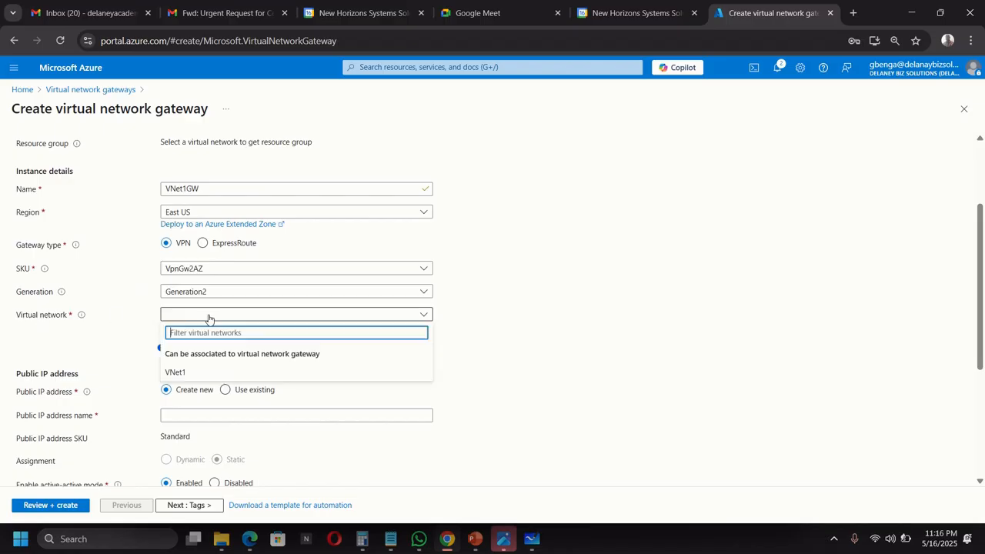
click(186, 374)
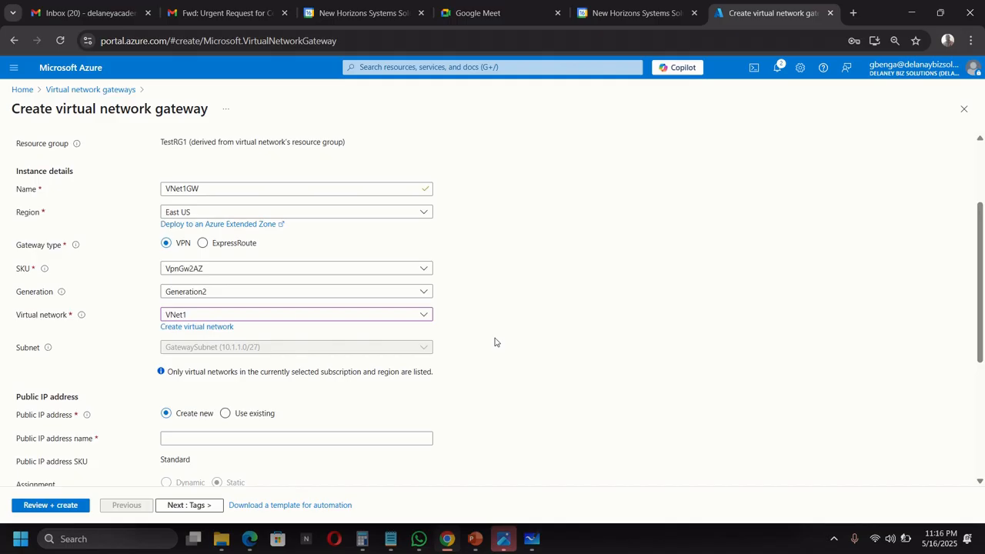
Step: Name the gateway's new first public IP address VNet1GWpip1
scroll(495, 342, down, 1)
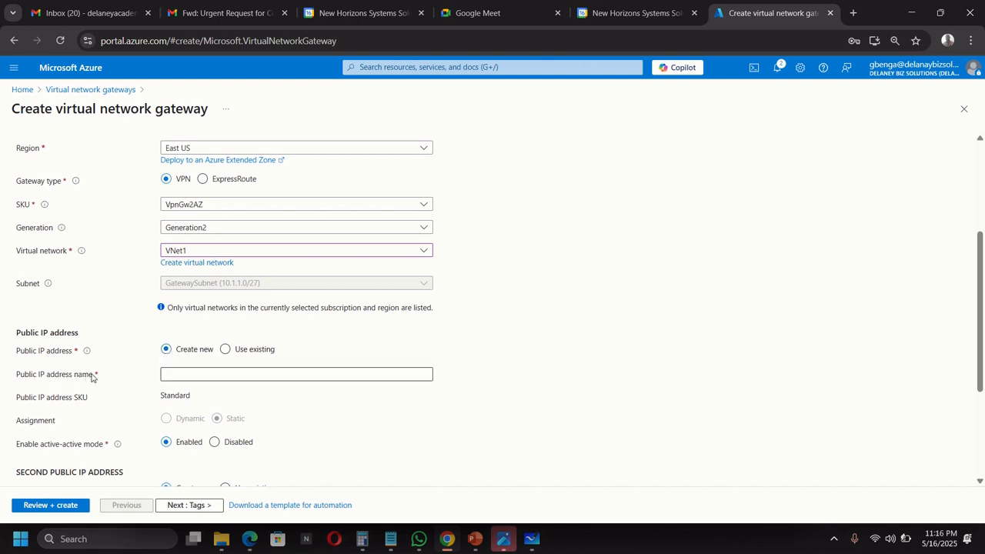
click(216, 375)
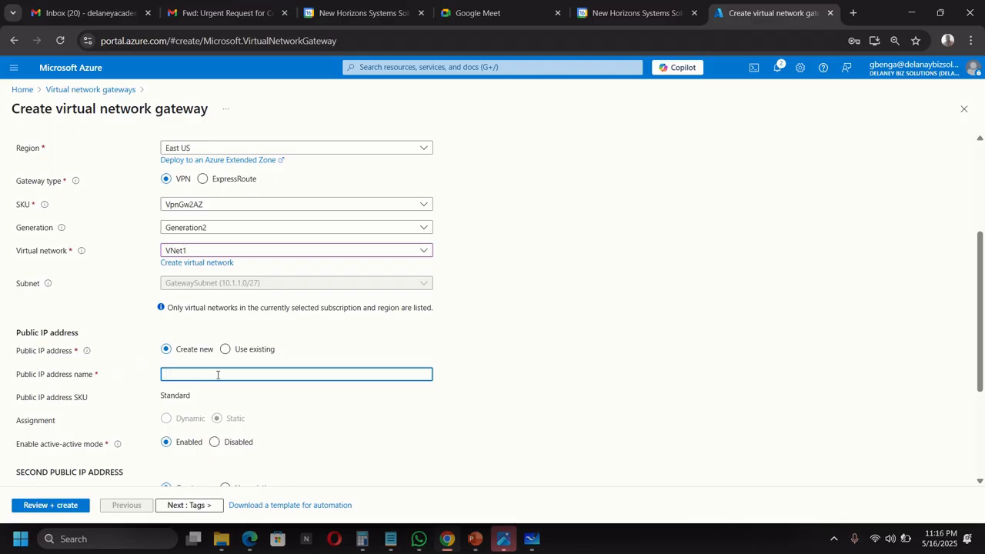
text(VNet1GWpip)
text(1)
scroll(234, 426, down, 1)
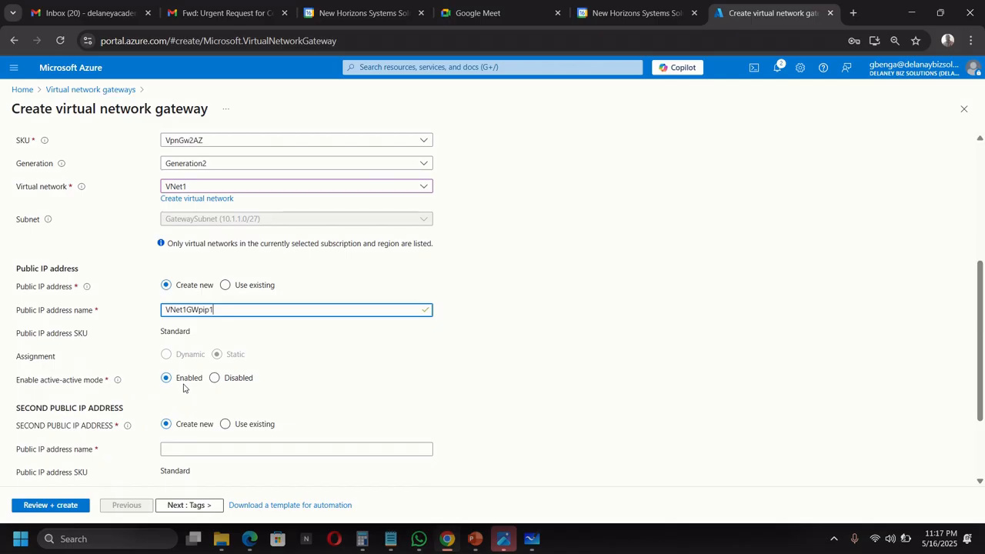
Step: Name the gateway's new second public IP address VNer1GWpip2, keeping active-active mode enabled
scroll(184, 387, down, 1)
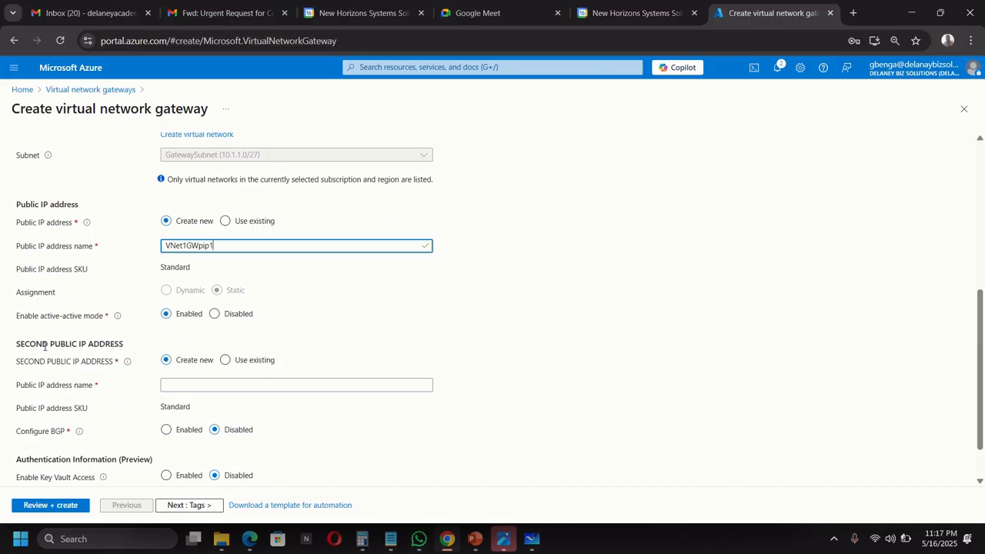
click(203, 383)
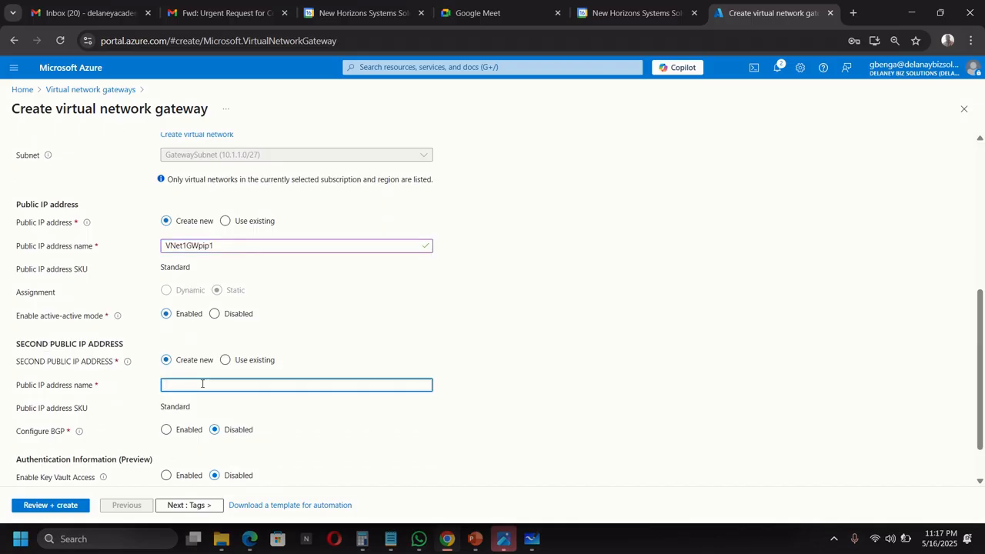
text(VN)
text(et)
text(1)
text(G)
text(W)
text(pip)
Step: Review and create the VNet1GW gateway, and open the properties of the deployed resource
scroll(295, 439, down, 1)
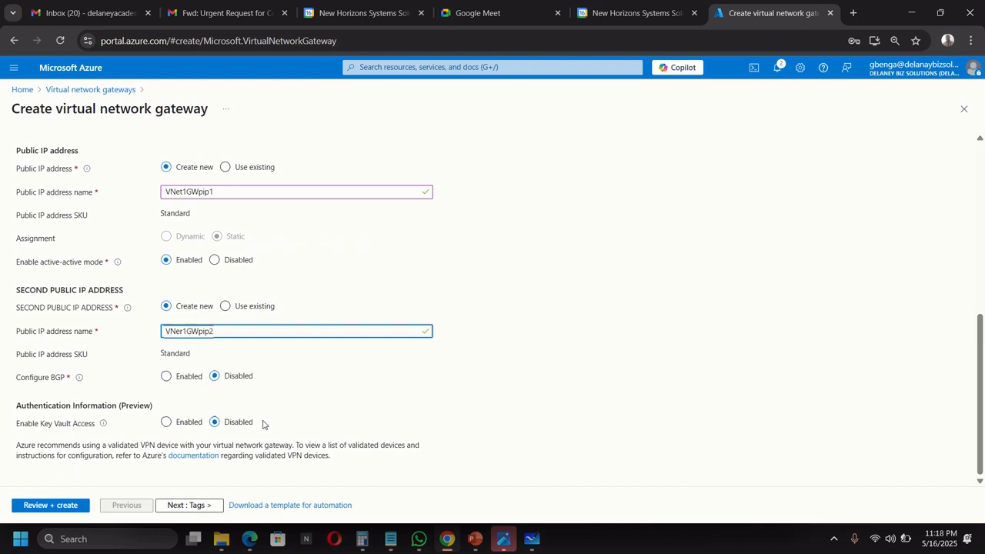
click(52, 506)
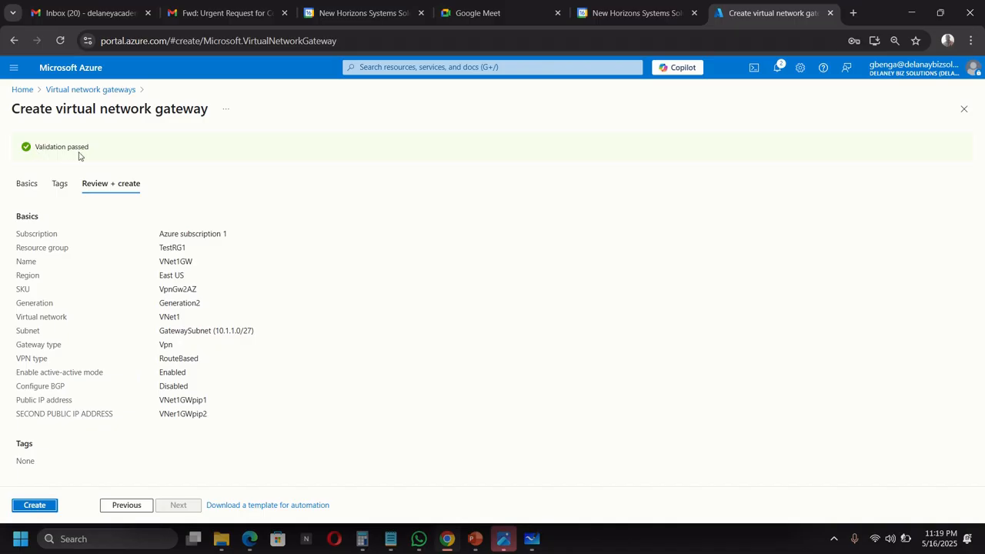
click(35, 506)
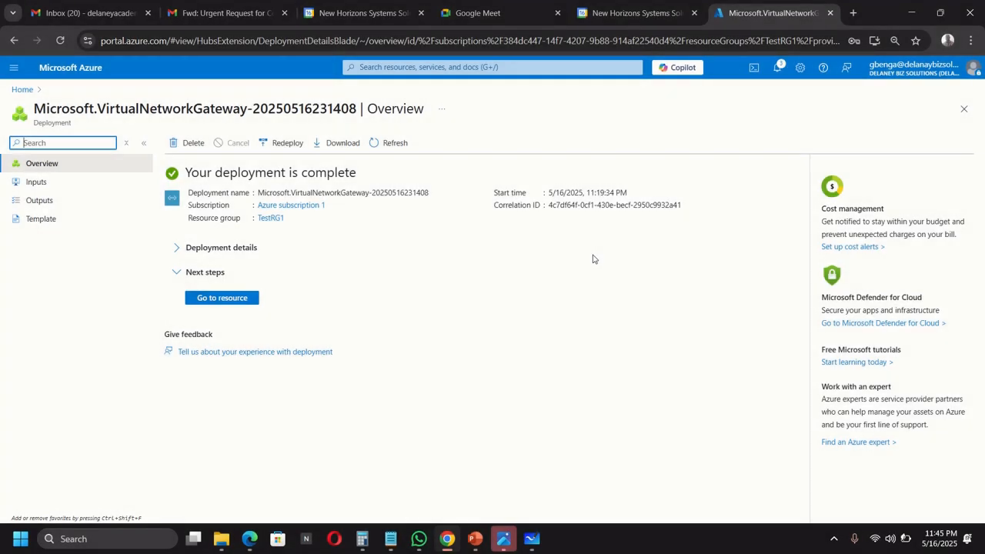
click(218, 300)
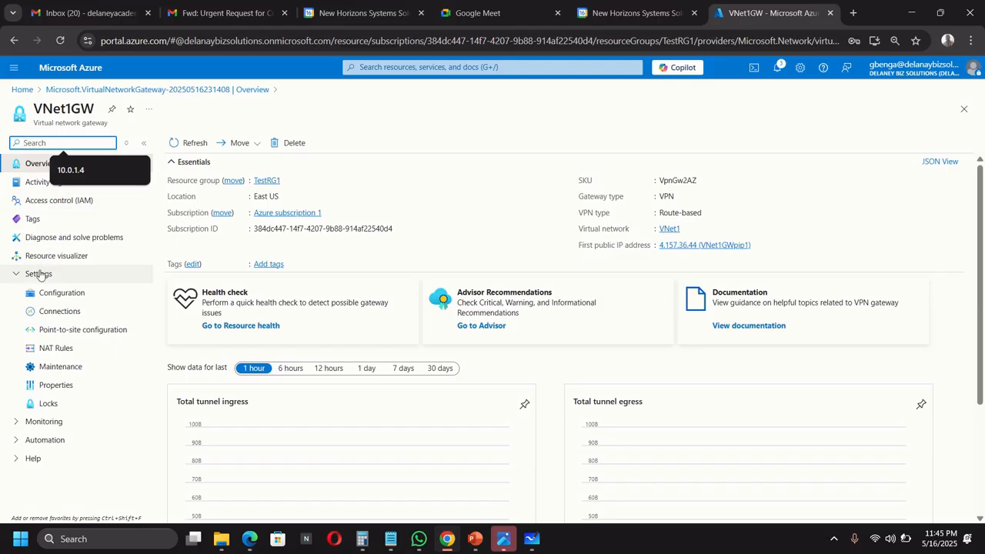
click(52, 389)
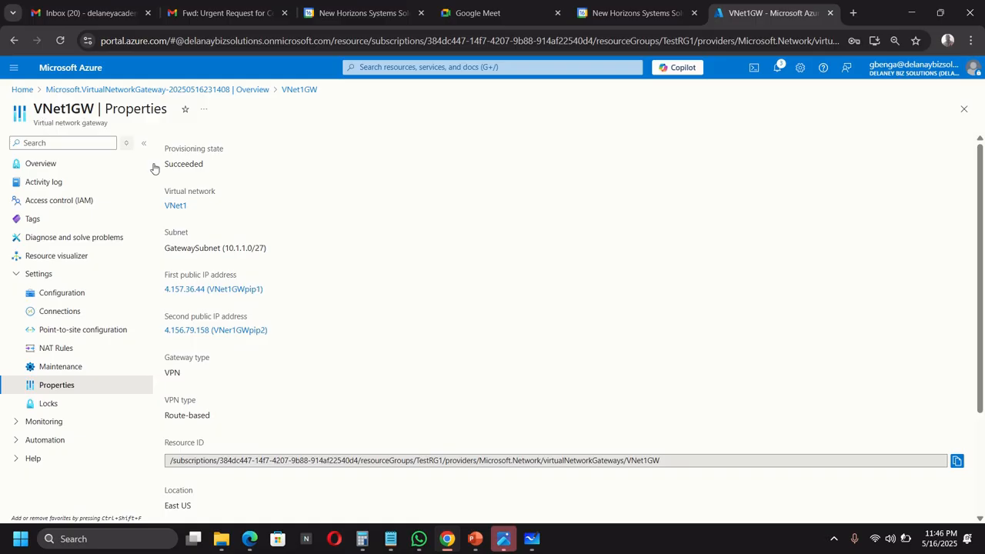
Step: Switch to Microsoft Whiteboard and draw a black diamond across the VNET1 box's right edge, with a line slanting up from its top corner
click(535, 541)
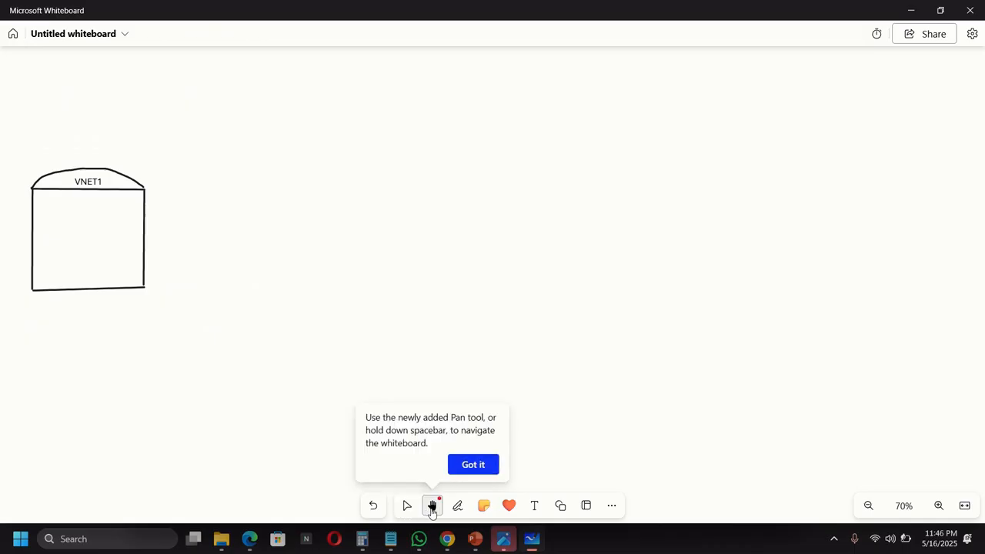
click(407, 506)
click(457, 506)
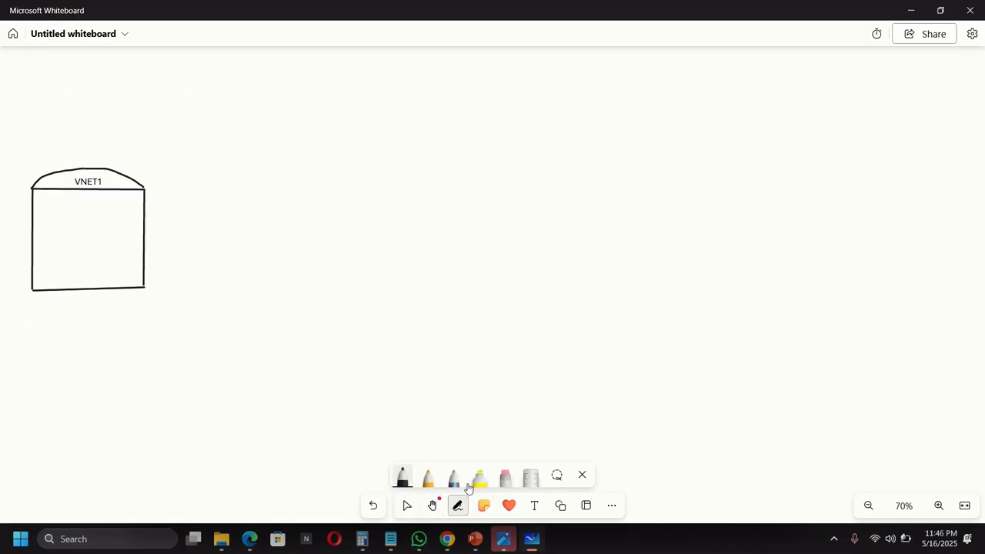
click(403, 478)
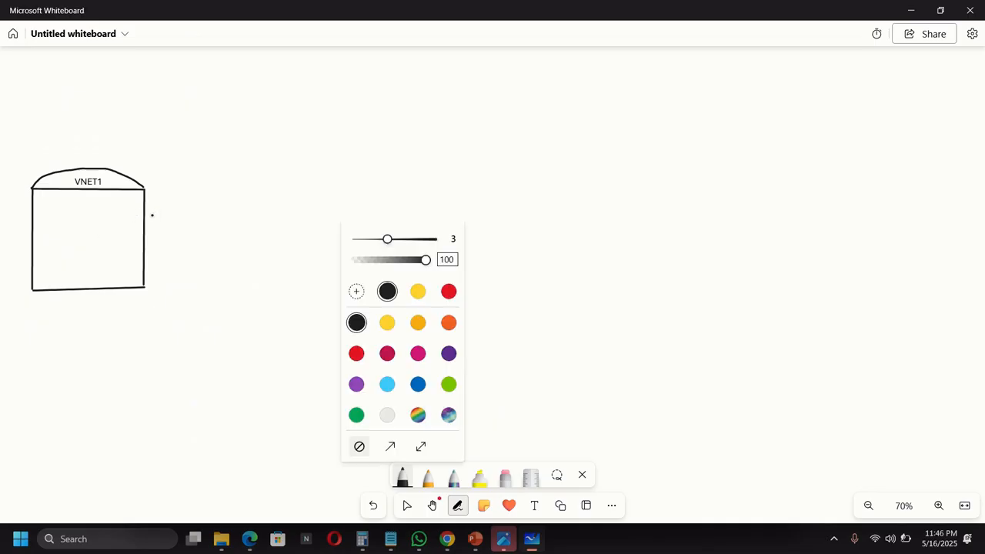
mouse_move(152, 216)
mouse_down()
mouse_move(121, 236)
mouse_move(155, 254)
mouse_up()
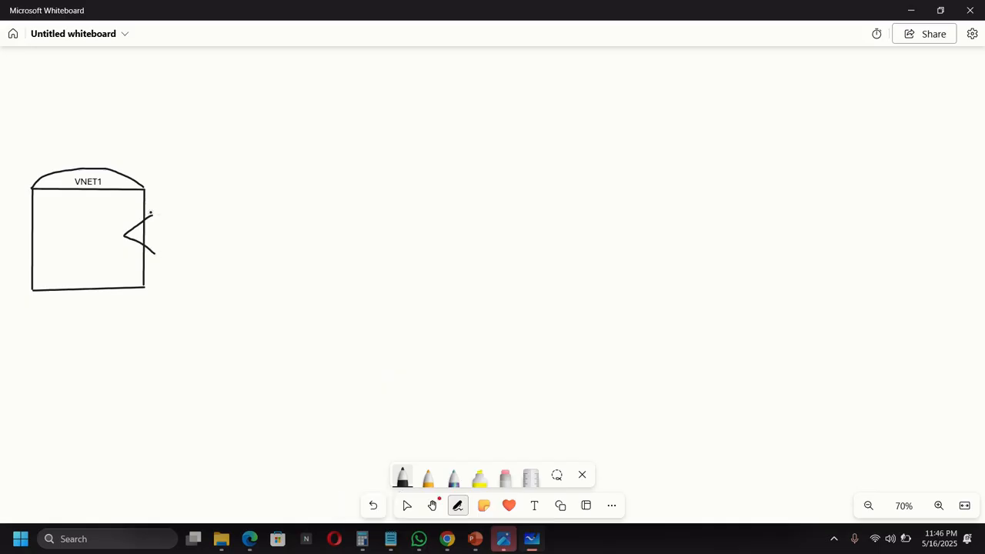
mouse_move(151, 216)
mouse_down()
mouse_move(177, 232)
mouse_move(154, 254)
mouse_up()
drag(155, 252, 152, 250)
drag(153, 218, 186, 174)
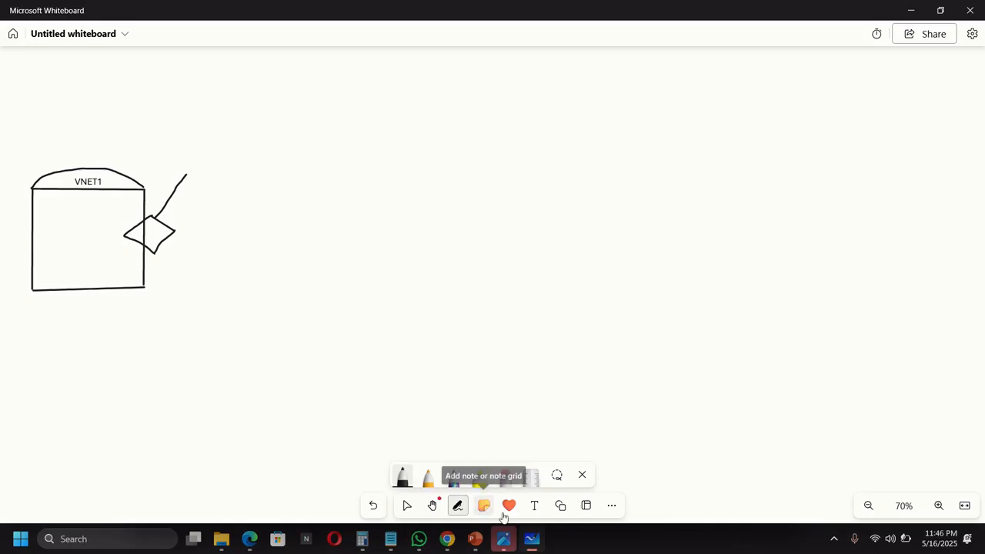
Step: Add the text label VNET1GW at the upper end of the diamond's slanting line and shrink it to match the VNET1 label
click(535, 505)
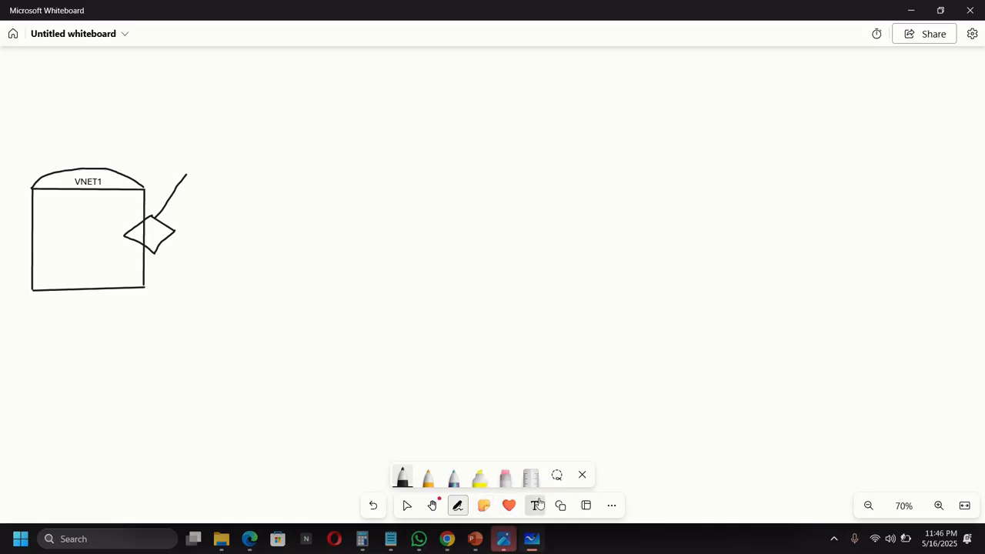
click(160, 163)
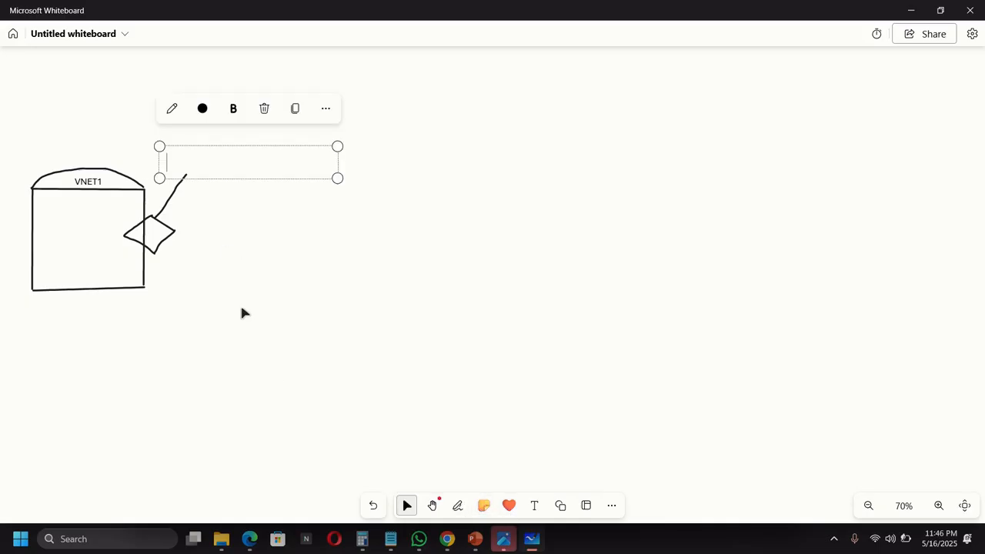
click(451, 540)
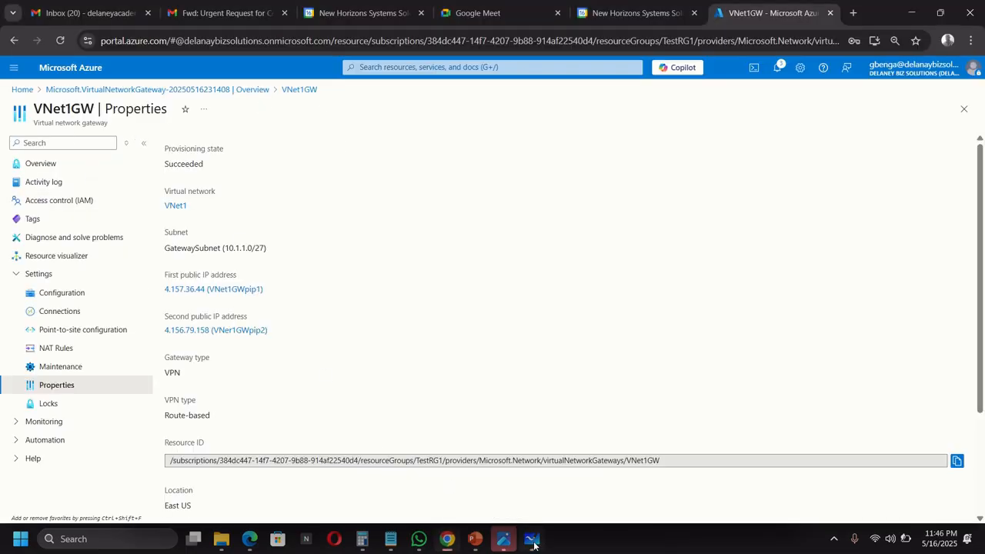
click(504, 539)
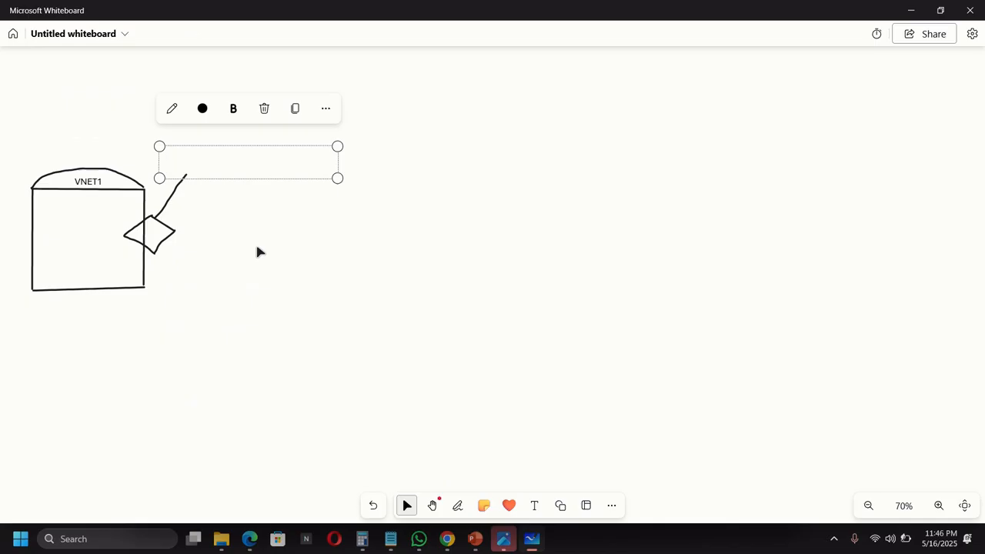
text(VN)
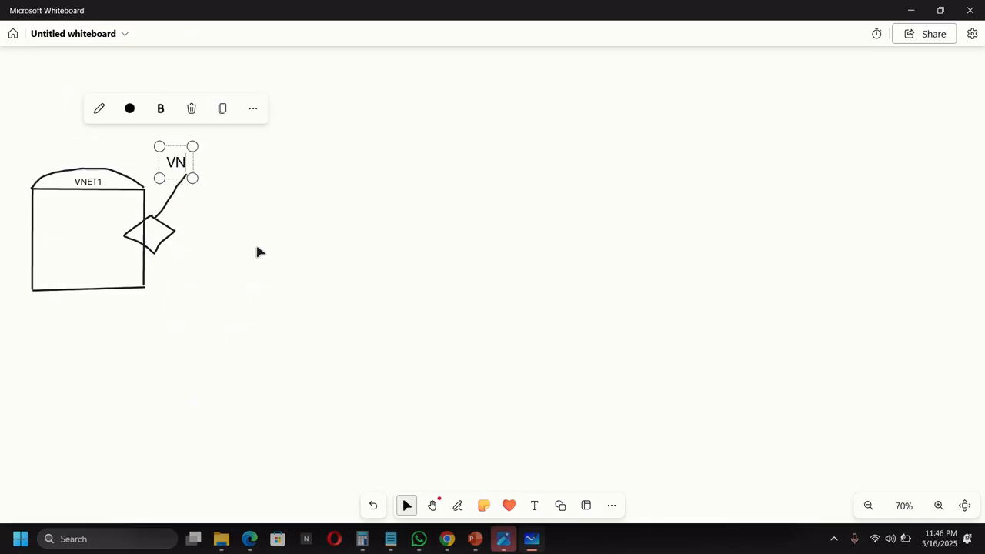
text(ET1)
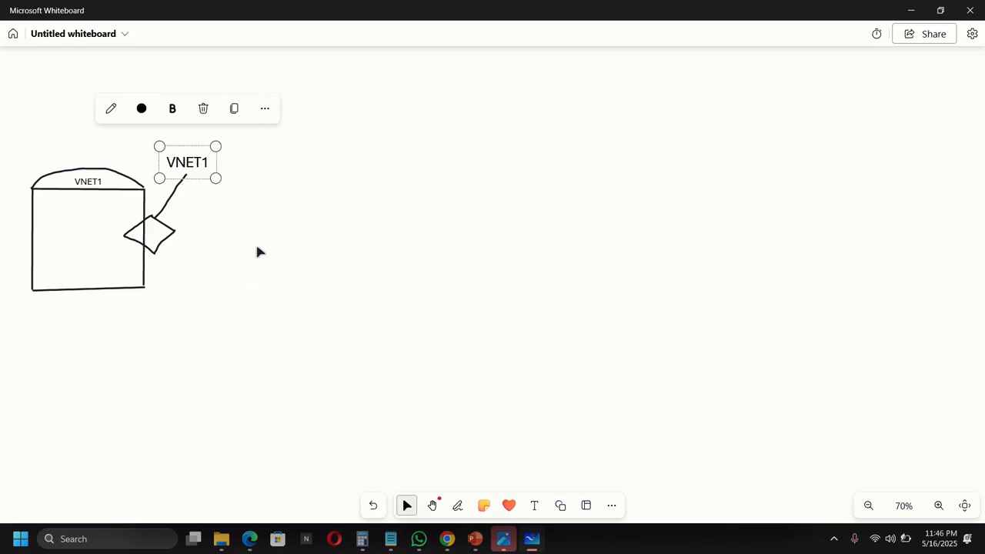
text(GW)
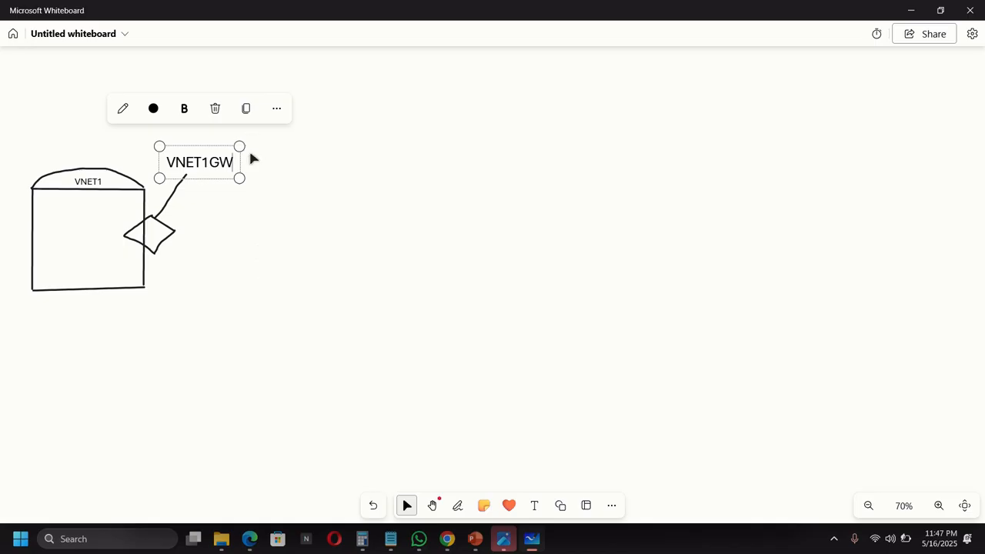
drag(239, 145, 211, 151)
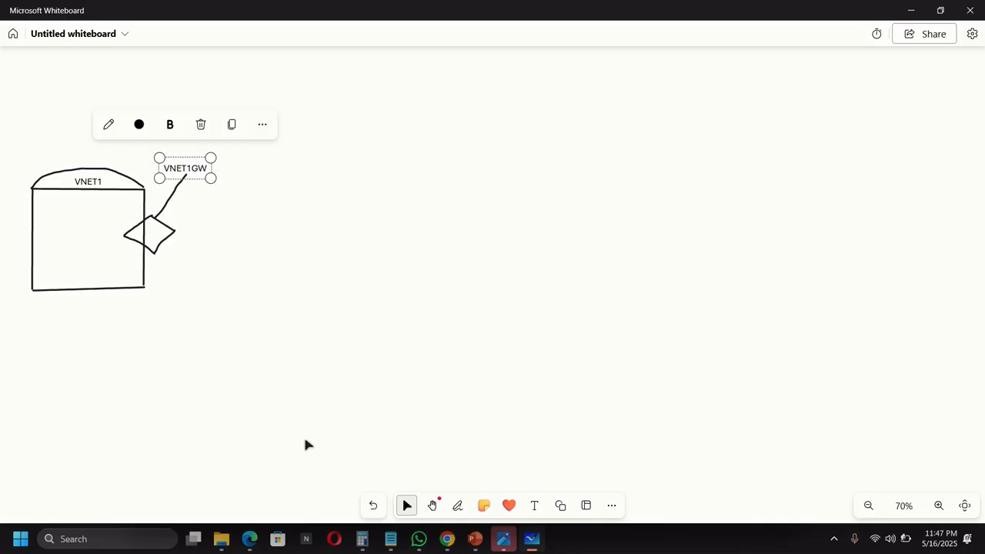
Step: Draw a horizontal black pen line, thickness 3, outward from the diamond's right corner
click(457, 506)
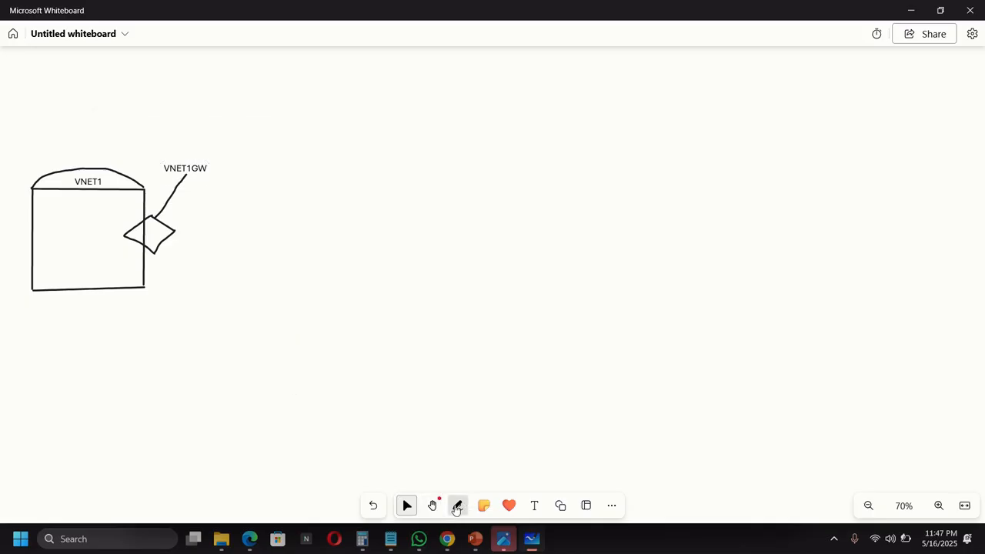
click(401, 478)
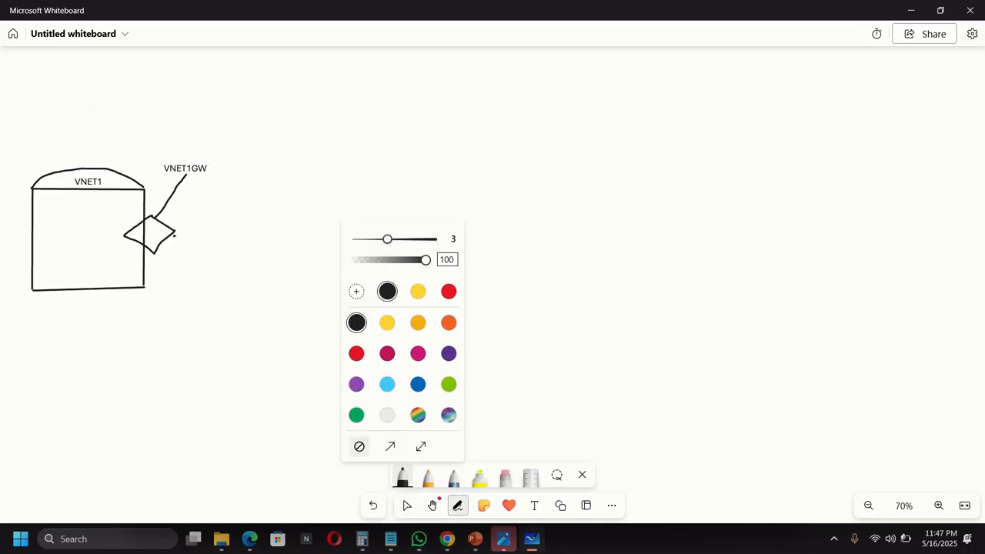
mouse_move(176, 230)
mouse_down()
mouse_move(264, 231)
mouse_move(179, 231)
mouse_up()
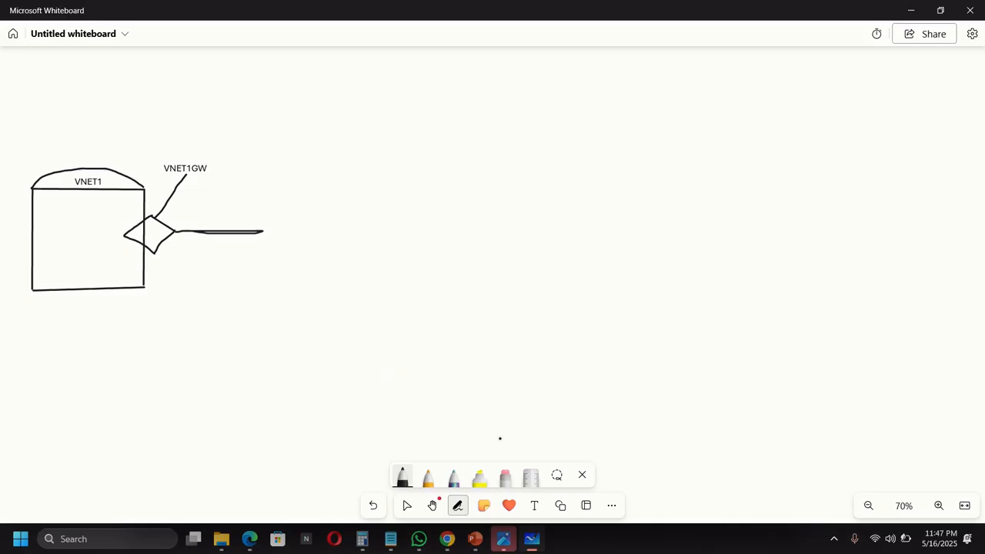
Step: Check VNet1GW's first public IP address in Azure and add it to the whiteboard beside the horizontal line as the text 4.157.36.44
click(446, 537)
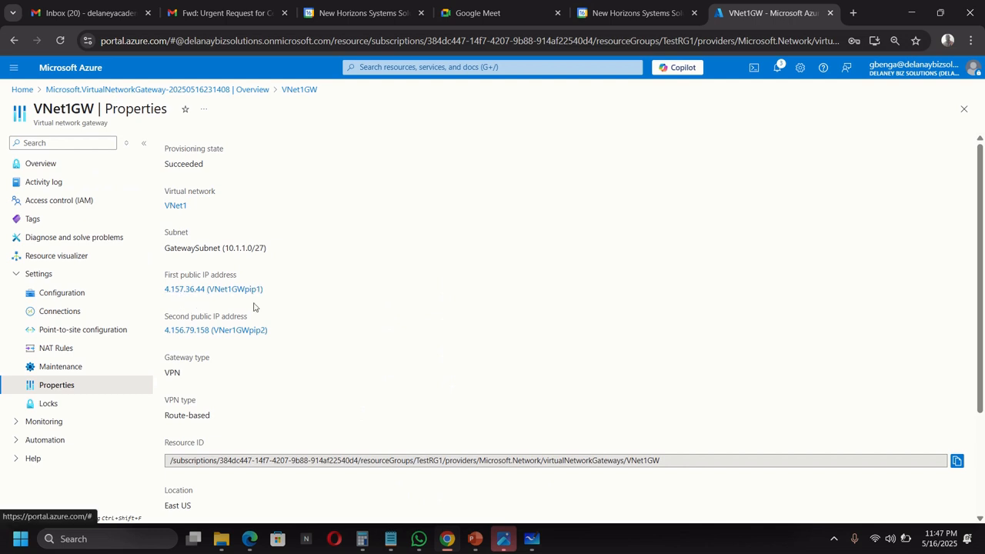
click(503, 539)
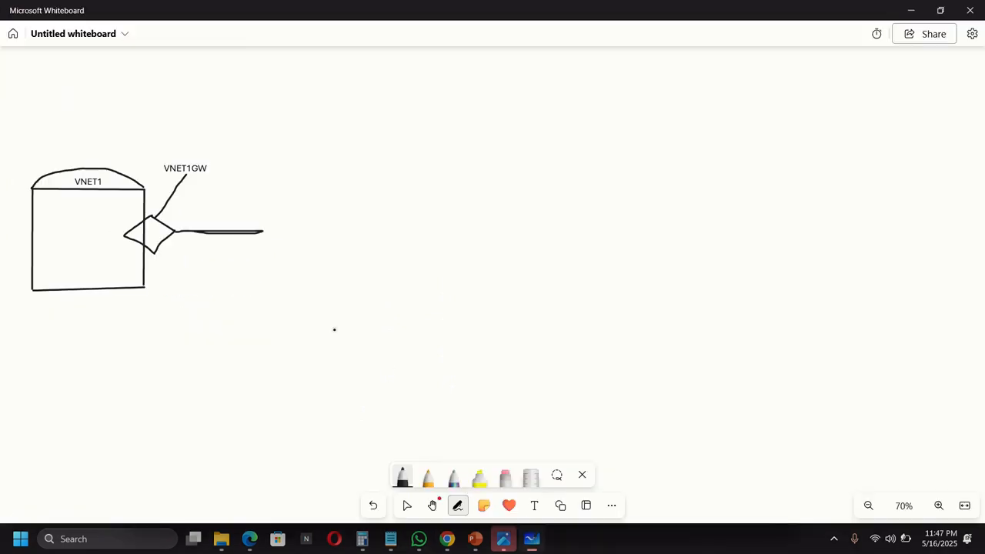
click(534, 505)
click(282, 234)
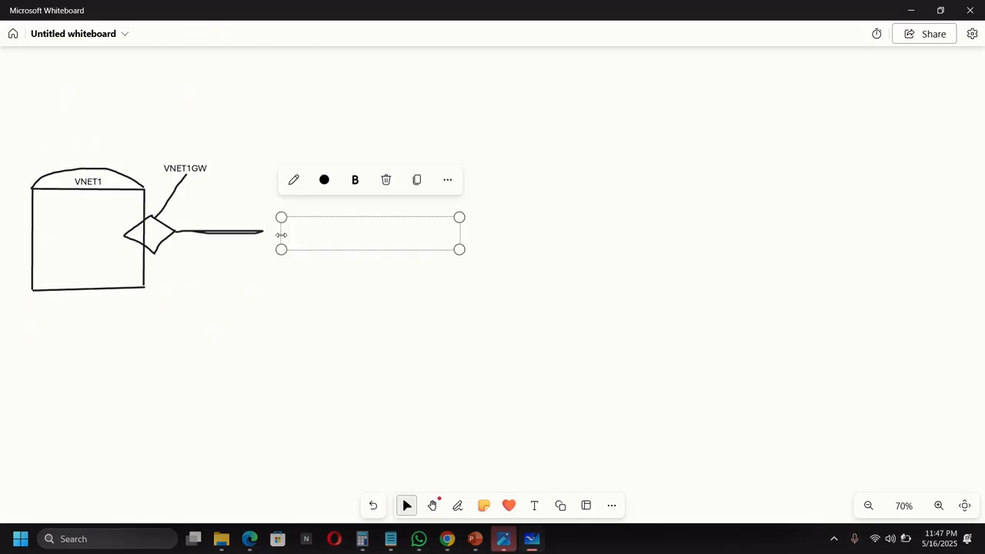
text(4.)
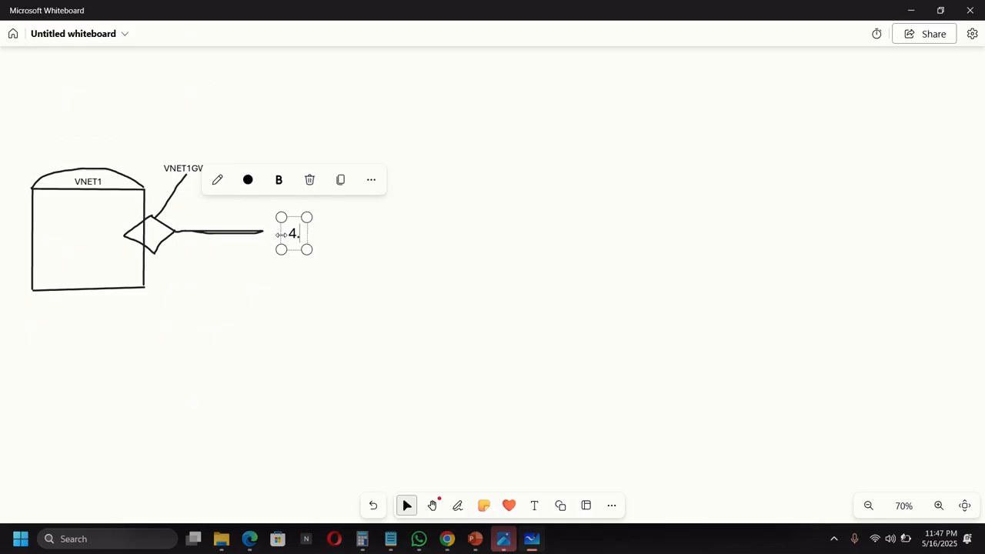
text(157)
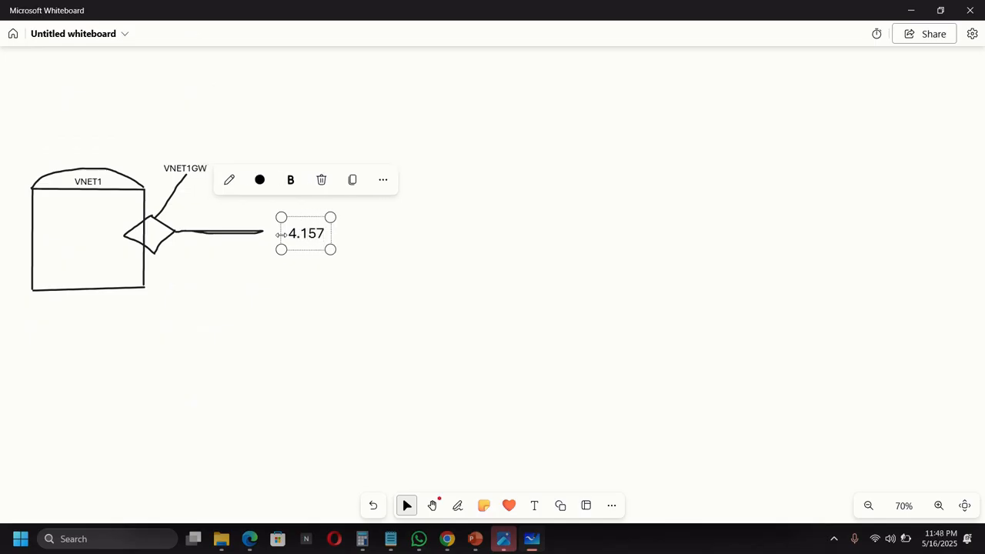
text(.36)
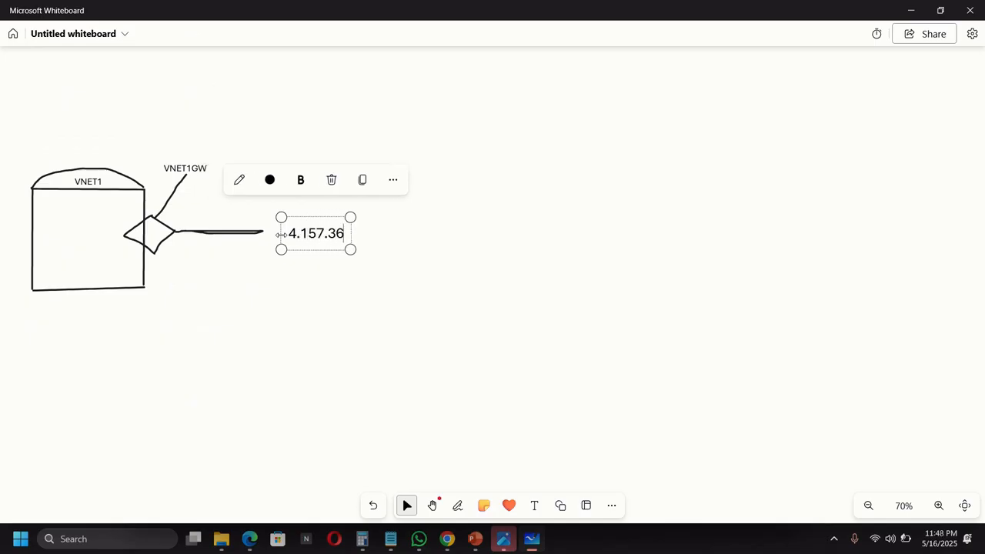
text(.44)
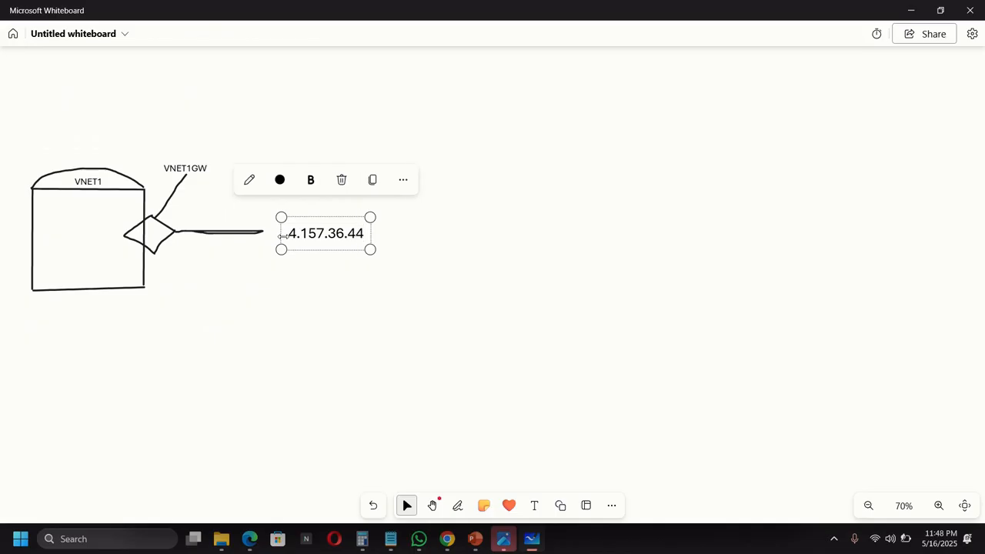
Step: Shrink the 4.157.36.44 label to match the other labels and place it right at the end of the horizontal line
click(273, 254)
click(271, 251)
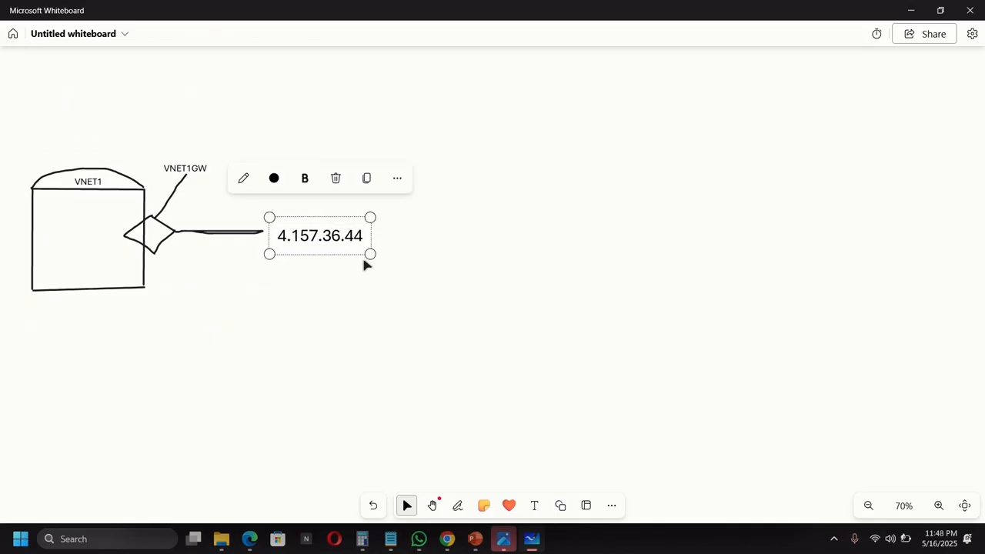
drag(370, 253, 337, 243)
drag(269, 241, 259, 245)
drag(332, 240, 322, 240)
drag(260, 218, 265, 220)
click(341, 273)
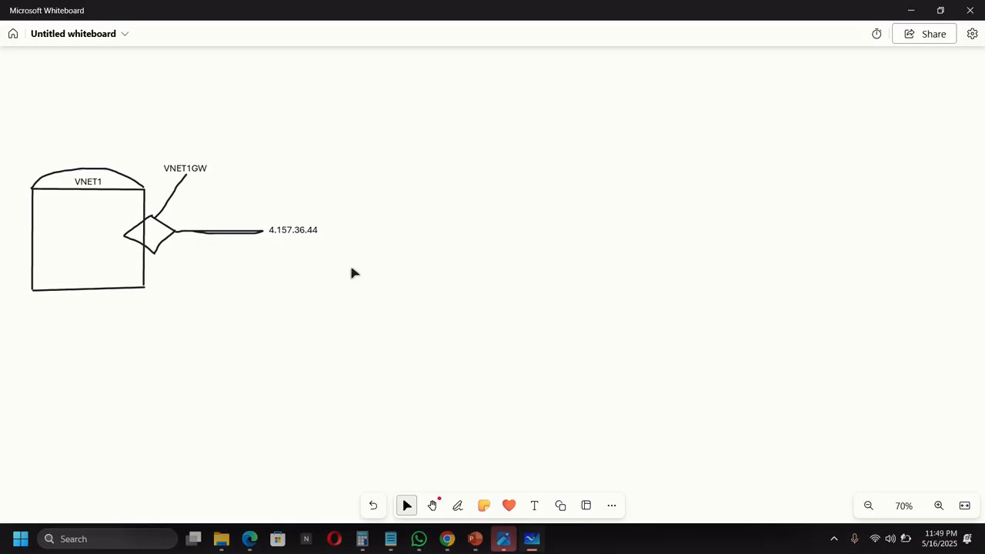
Step: Switch to the Azure portal, find the Local network gateways service and start creating a new local network gateway
click(447, 539)
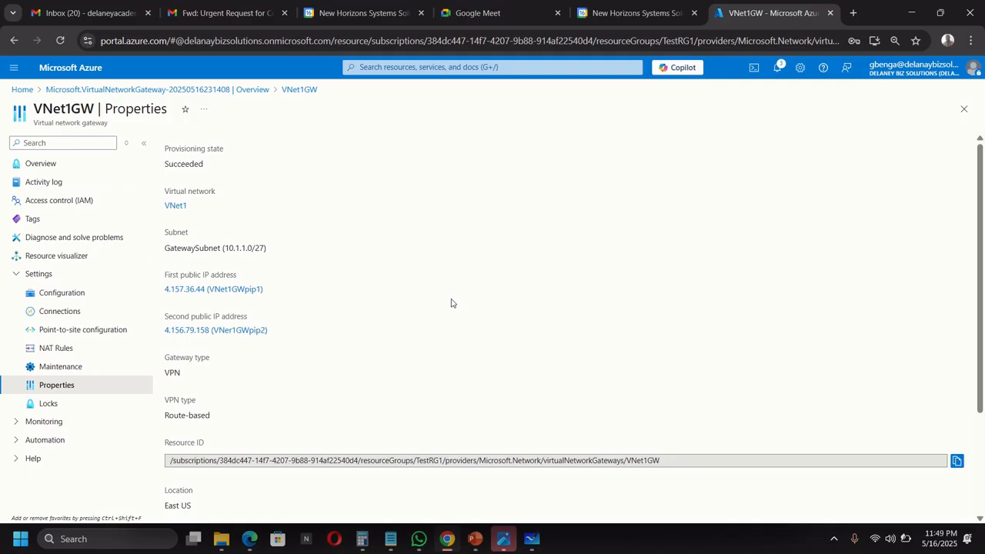
click(464, 70)
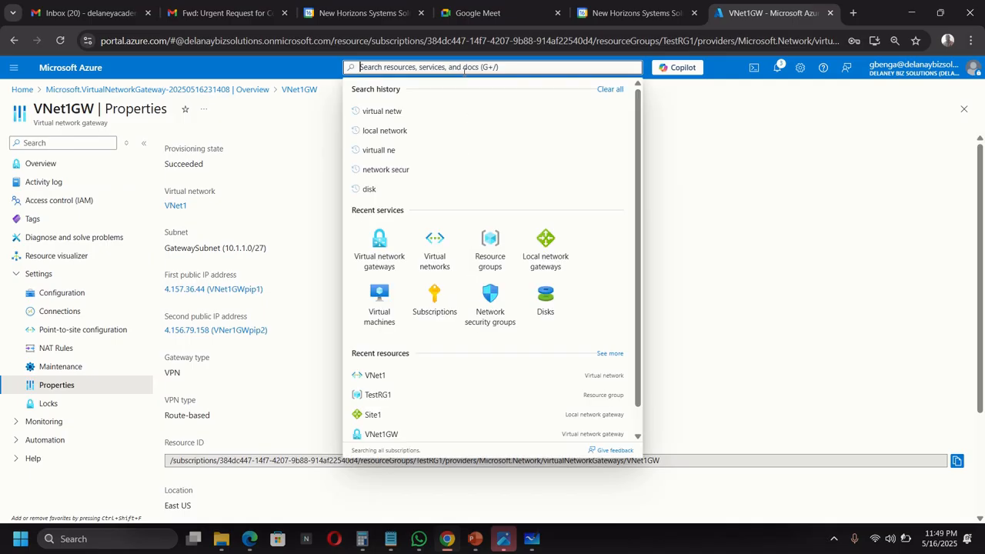
text(loca)
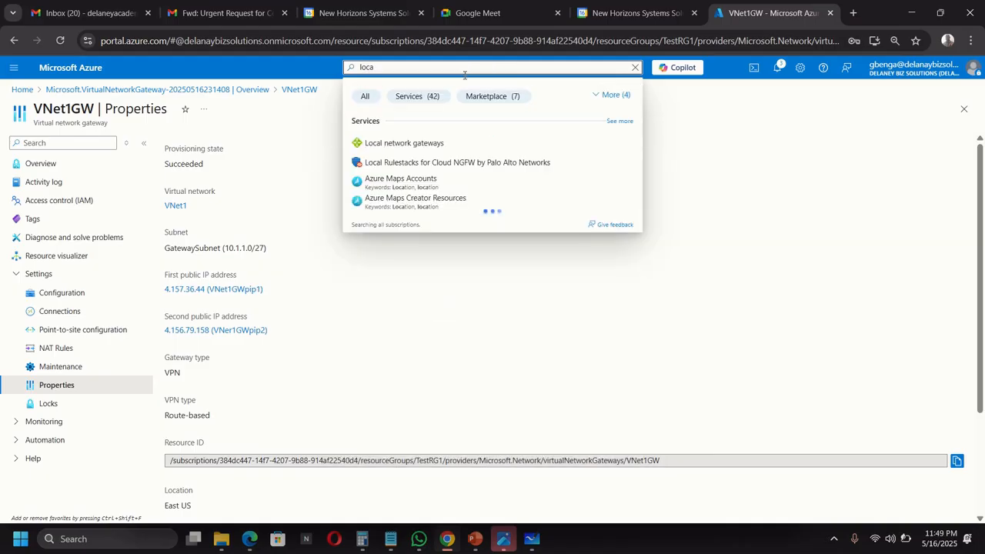
text(l net)
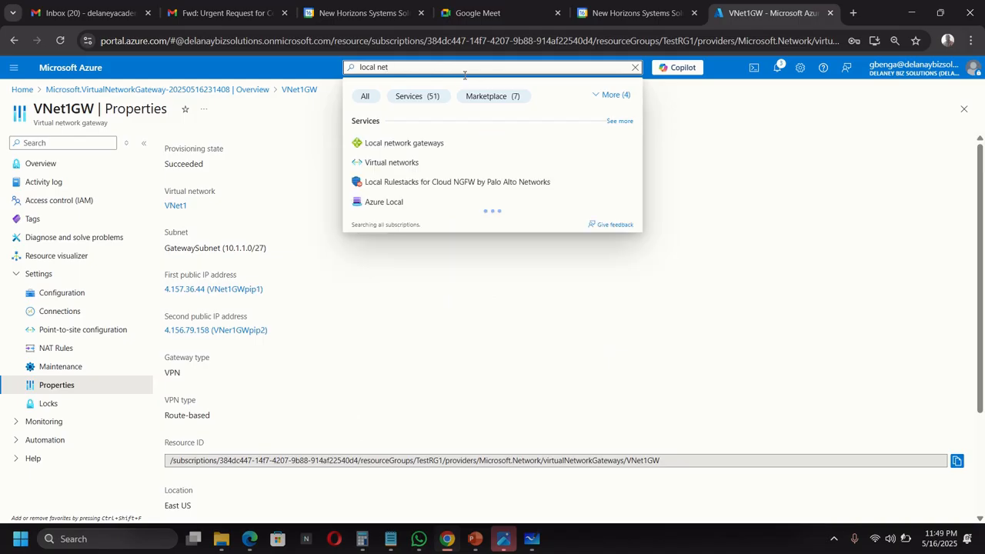
click(431, 143)
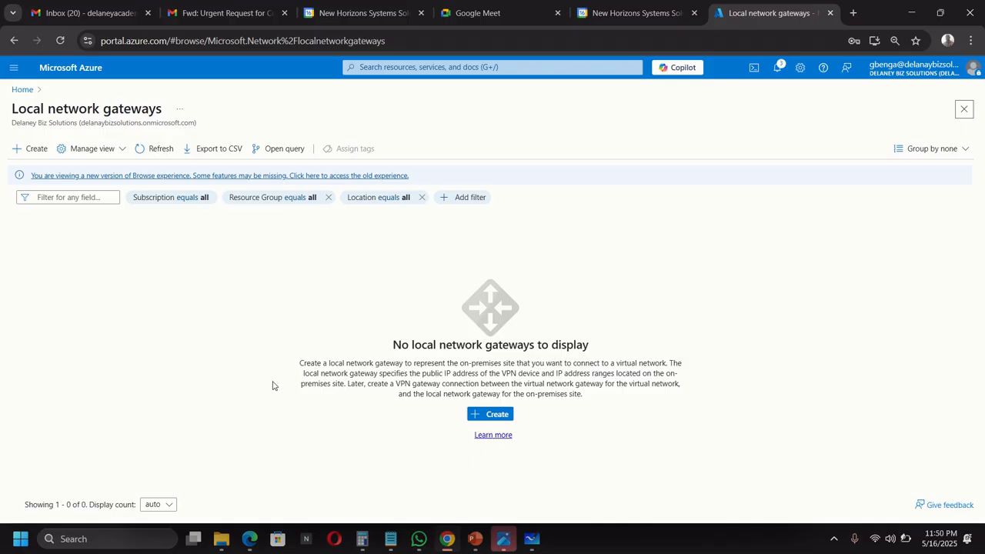
click(32, 149)
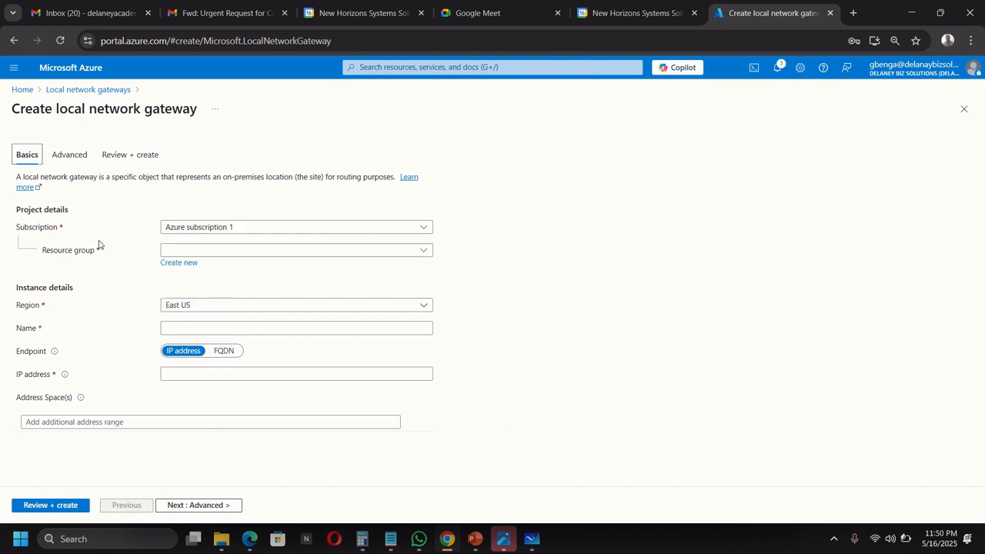
Step: Assign the local network gateway to resource group TestRG1 and name it Site1
click(235, 251)
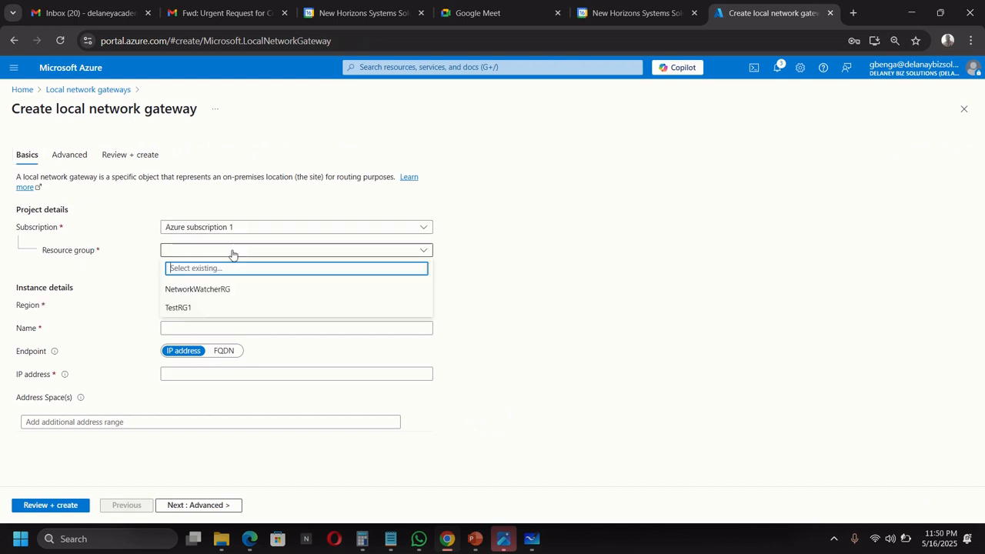
click(198, 308)
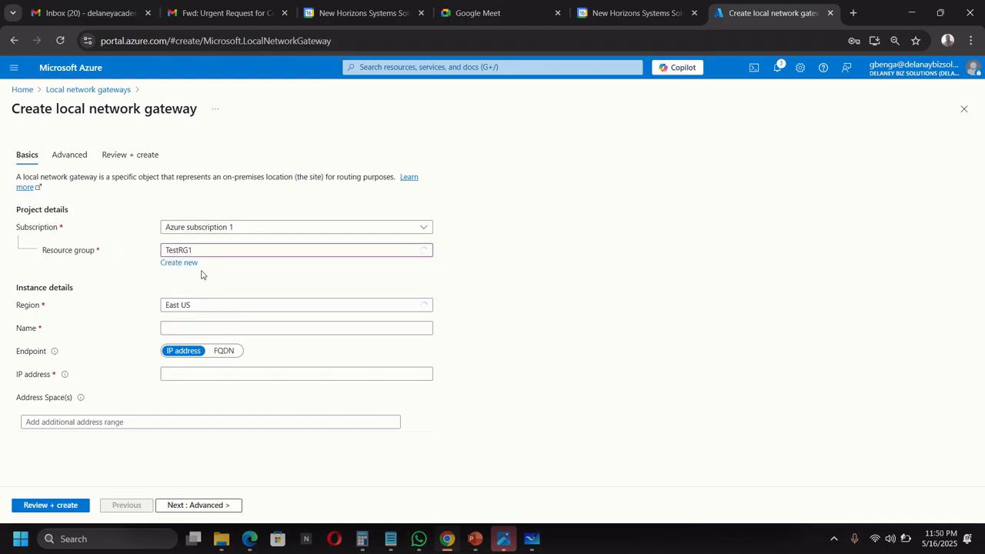
click(183, 329)
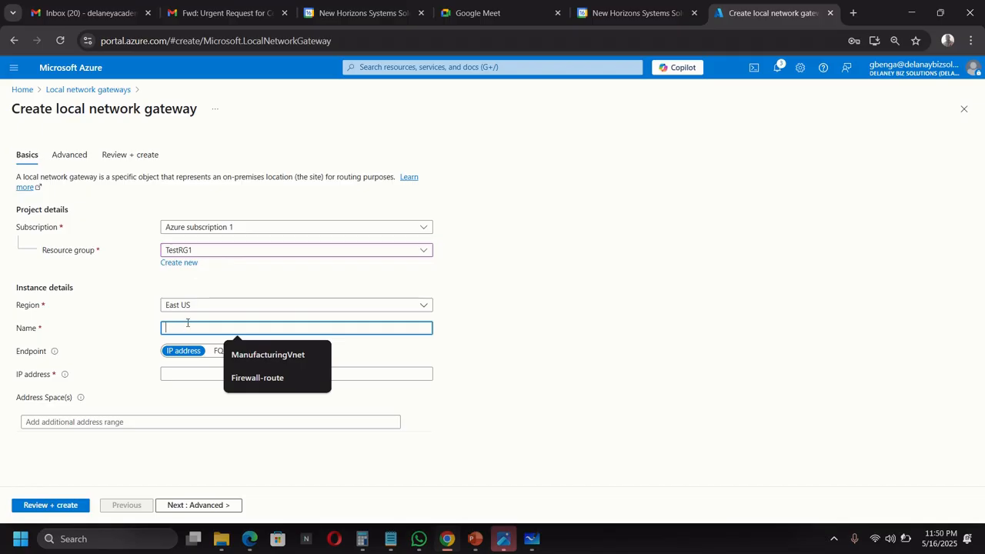
text(Site1)
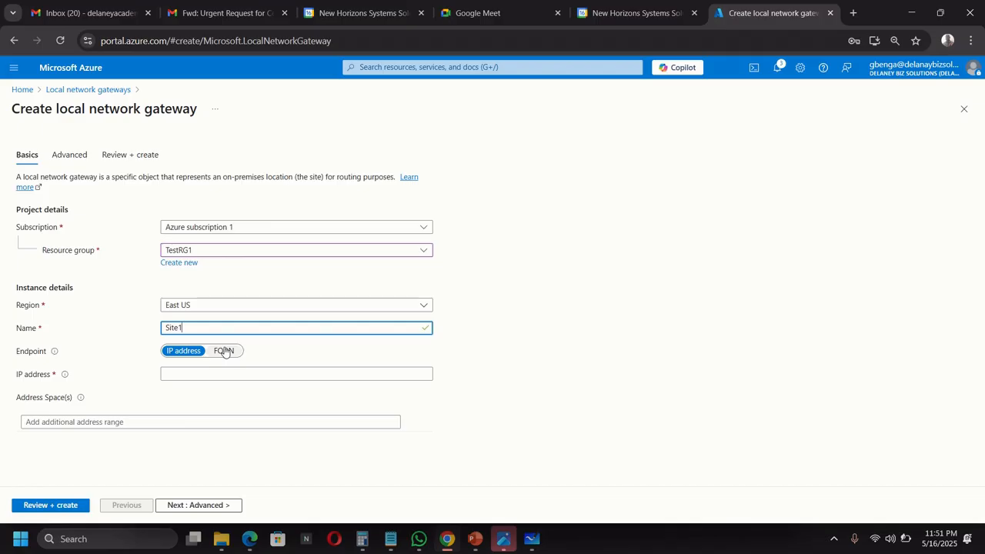
Step: Set the Site1 gateway's endpoint IP address to 192.168.0.0
click(216, 371)
text(192)
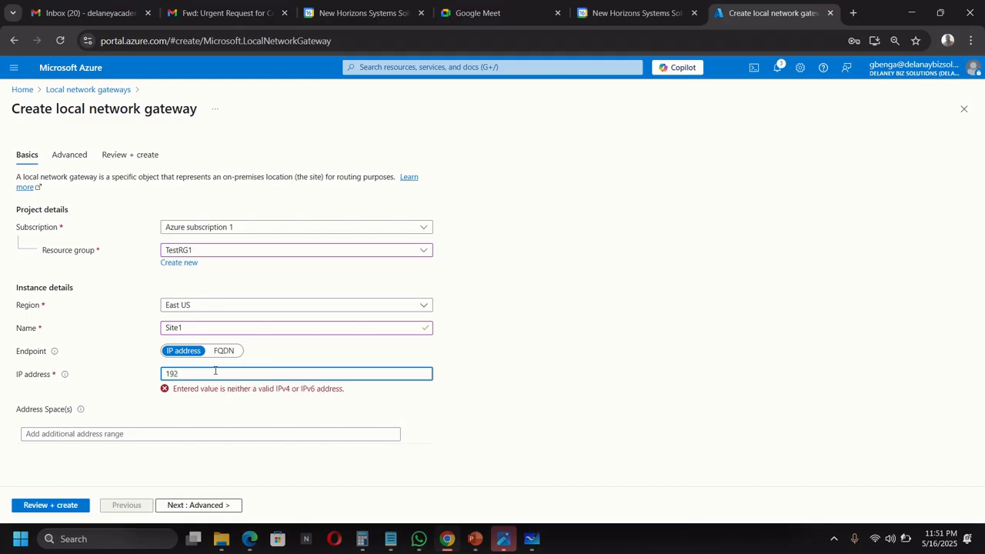
text(.168.0.0)
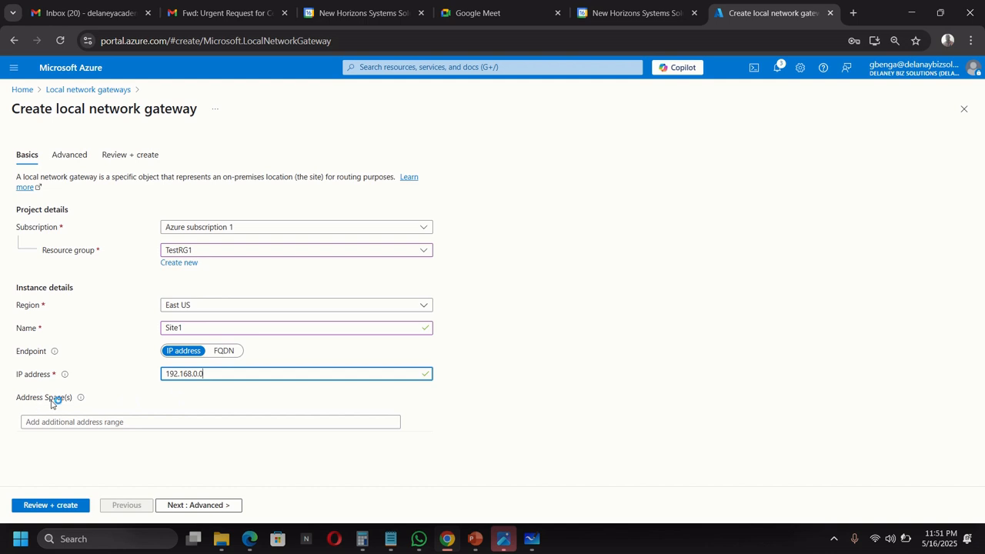
Step: Give the Site1 gateway the address space 192.168.0.0/24 and create the gateway
click(90, 423)
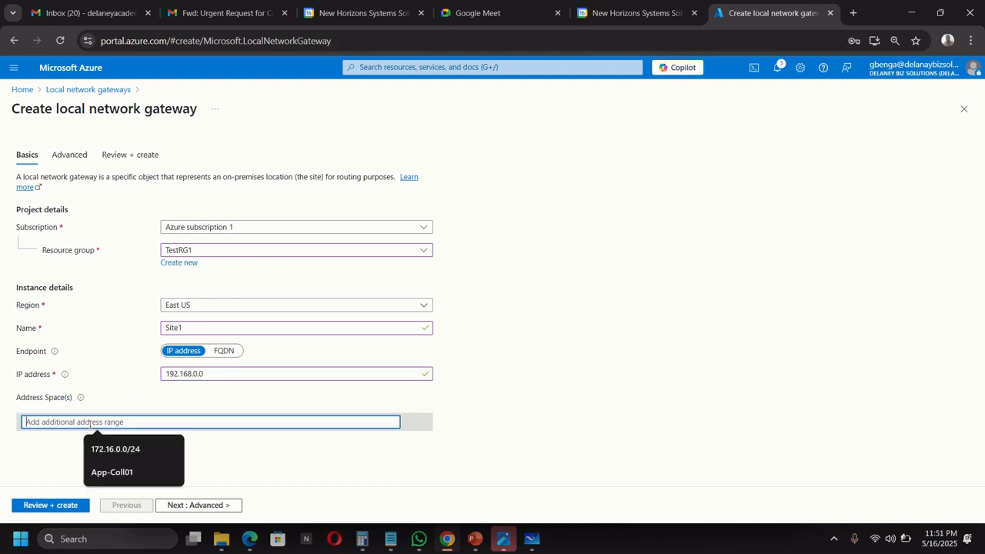
text(192)
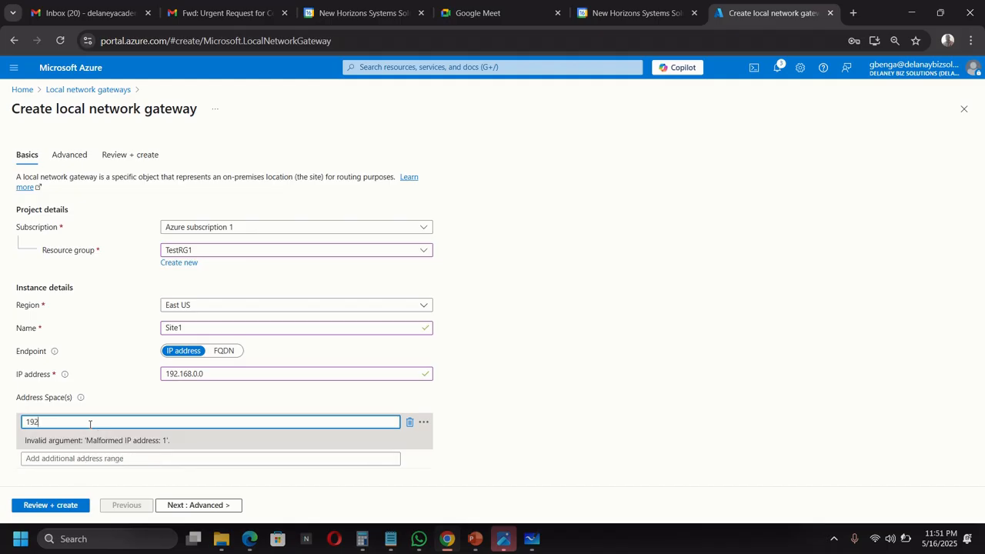
text(.168.0.0)
click(519, 392)
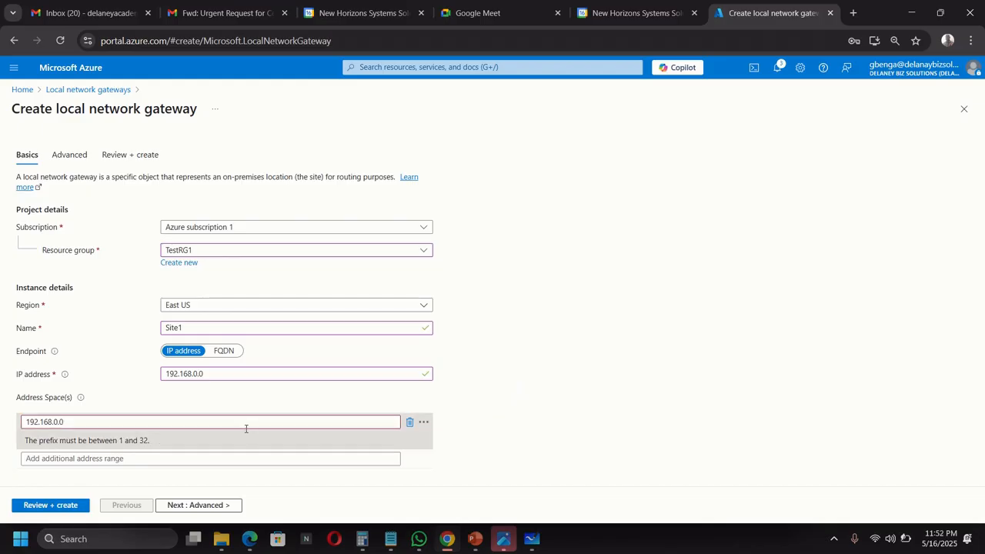
click(87, 423)
text(/24)
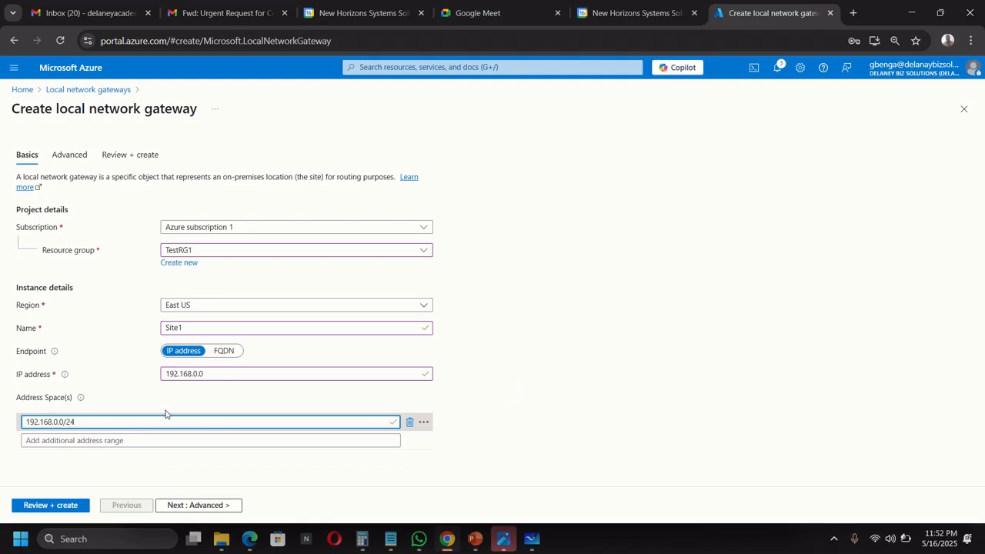
click(86, 339)
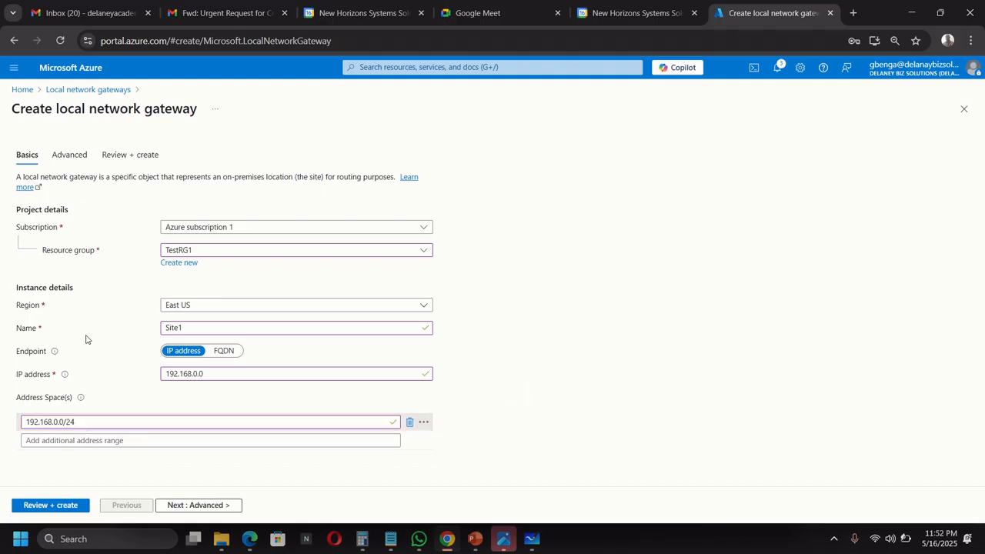
click(52, 506)
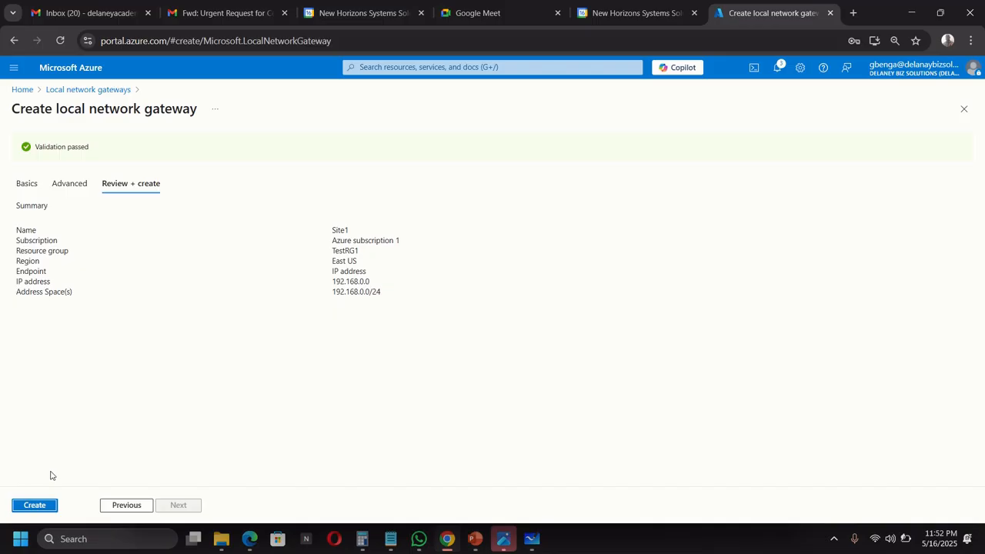
click(44, 506)
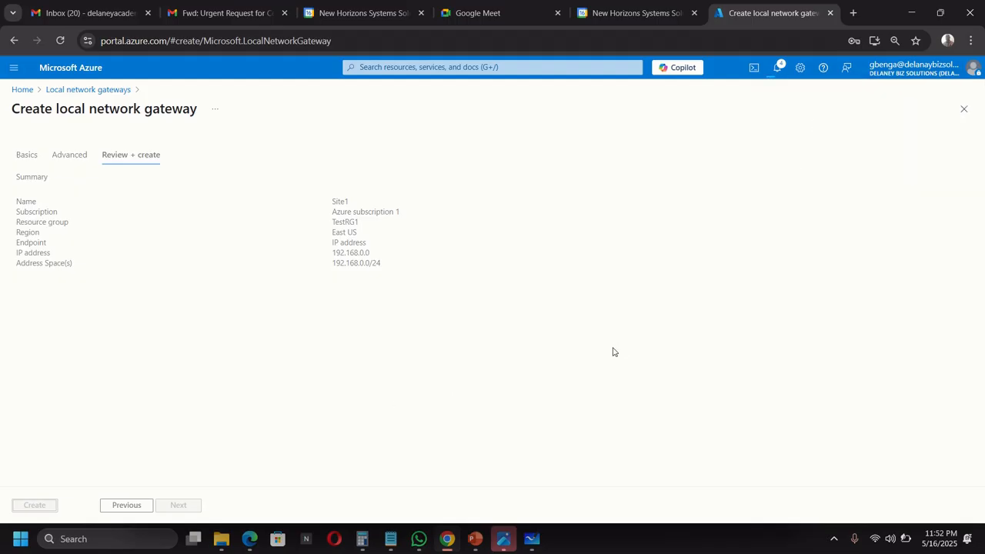
Step: Switch to Microsoft Whiteboard and draw a rectangle in black pen well to the right of the 4.157.36.44 label
click(532, 538)
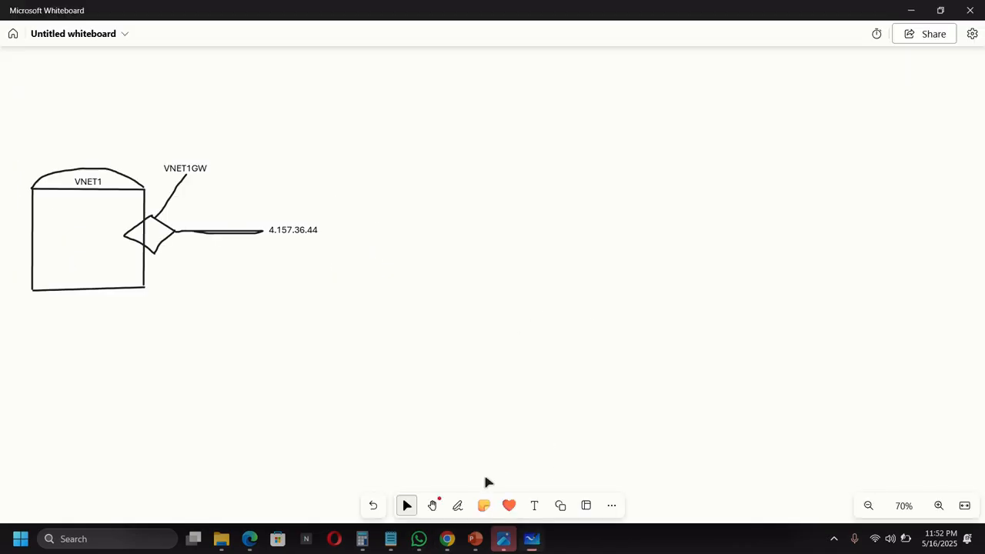
click(457, 505)
click(402, 479)
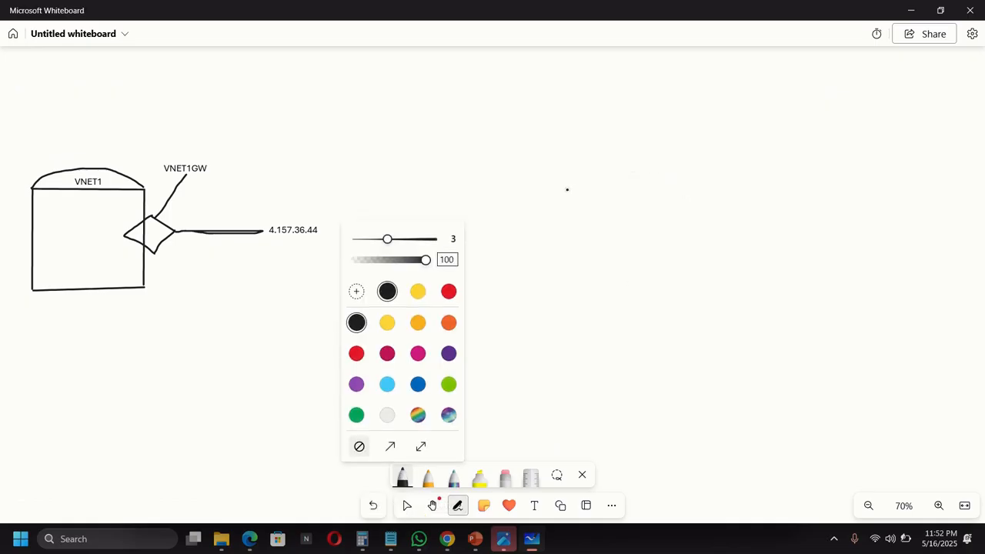
drag(548, 189, 548, 254)
mouse_move(549, 188)
mouse_down()
mouse_move(674, 188)
mouse_move(675, 258)
mouse_up()
drag(548, 255, 676, 255)
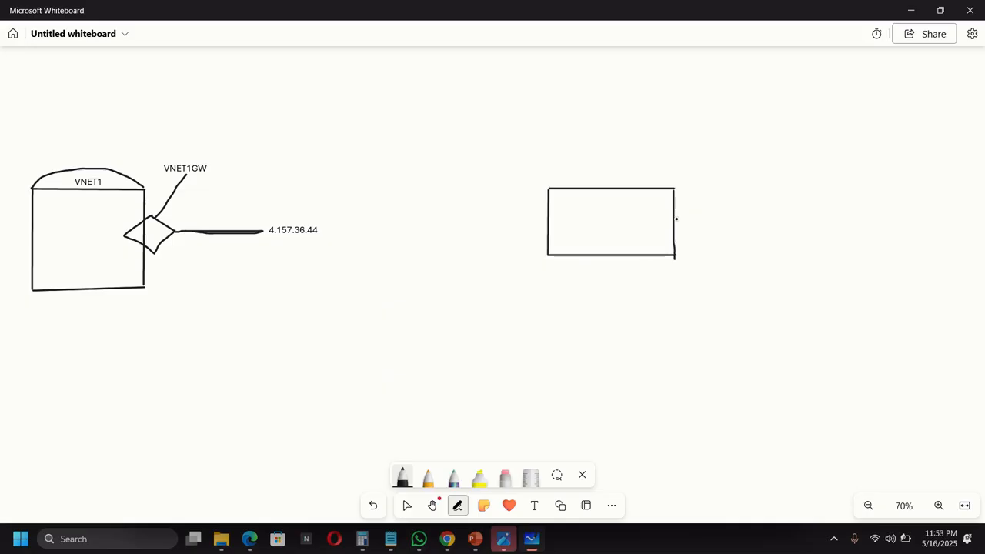
Step: Draw a bent line from the rectangle to a large box below it, with a smaller box inside the large one
mouse_move(677, 219)
mouse_down()
mouse_move(808, 217)
mouse_move(823, 291)
mouse_up()
drag(641, 305, 984, 295)
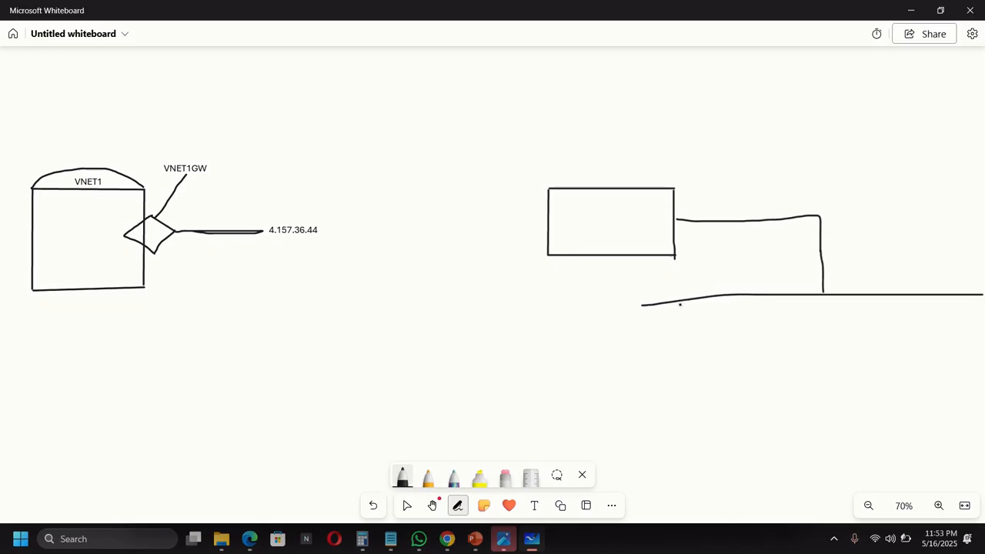
drag(642, 306, 657, 495)
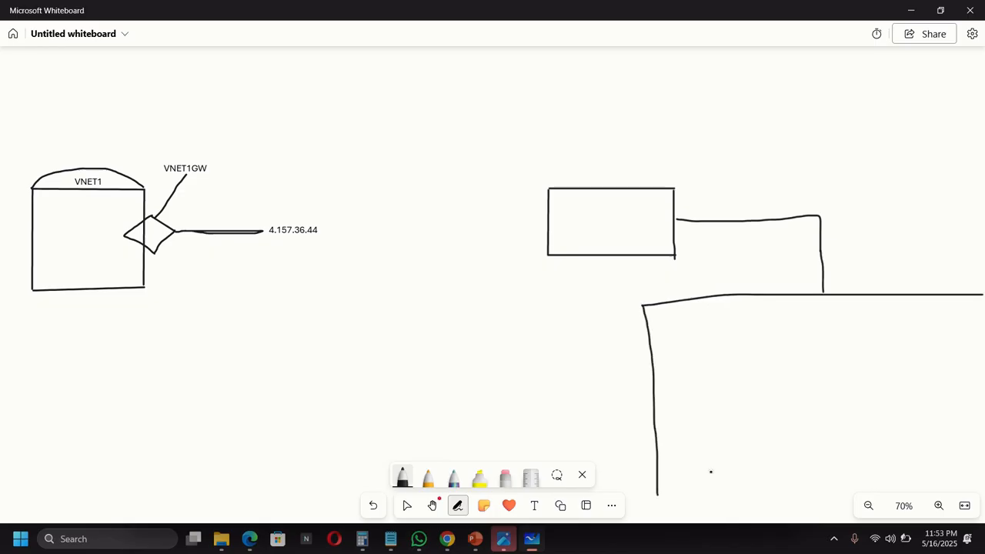
mouse_move(979, 295)
mouse_down()
mouse_move(978, 491)
mouse_move(658, 494)
mouse_up()
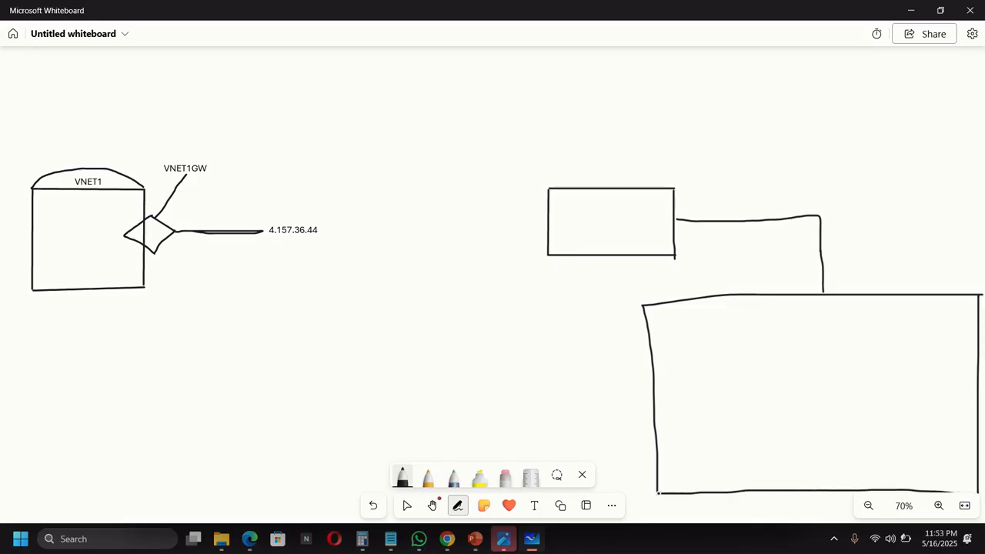
mouse_move(674, 389)
mouse_down()
mouse_move(673, 449)
mouse_move(674, 375)
mouse_move(743, 368)
mouse_move(759, 390)
mouse_move(763, 439)
mouse_move(671, 447)
mouse_up()
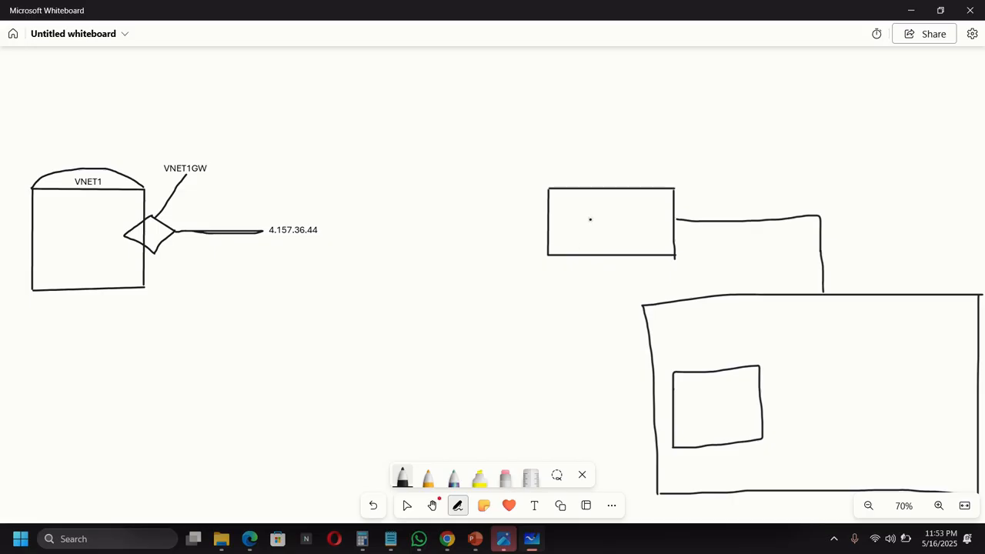
Step: Draw a dome on top of the upper right rectangle and fit a small Site1 text label inside it
mouse_move(549, 187)
mouse_down()
mouse_move(598, 157)
mouse_move(639, 157)
mouse_move(678, 189)
mouse_up()
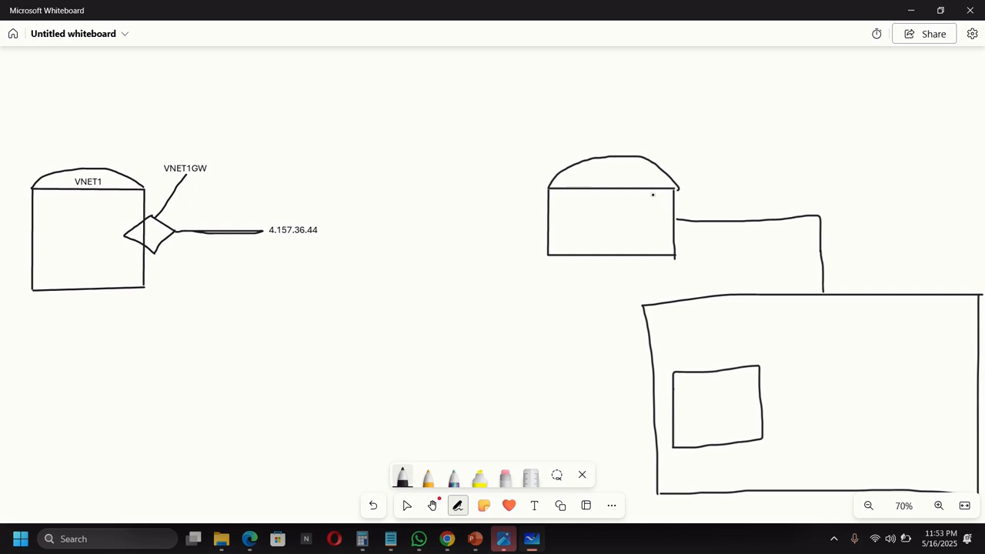
click(535, 505)
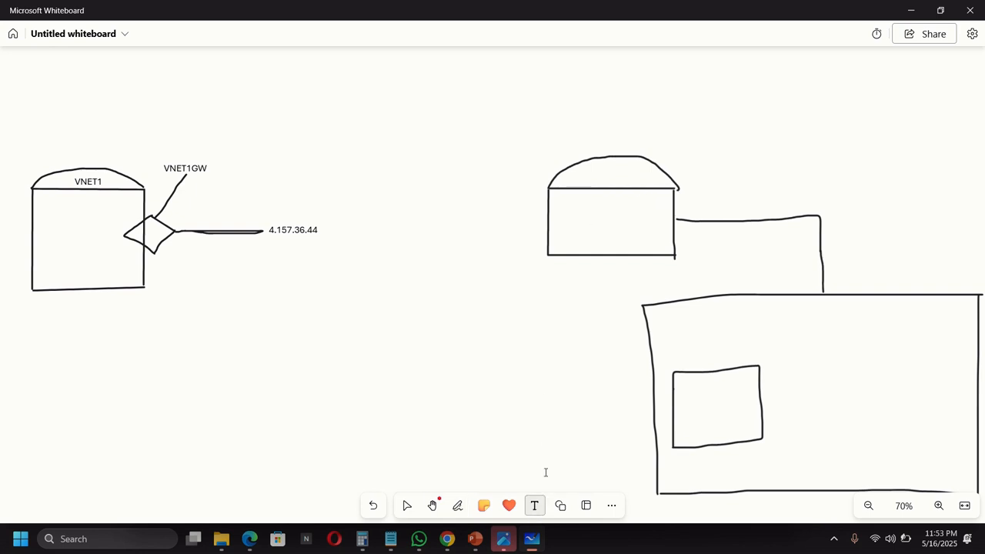
click(572, 180)
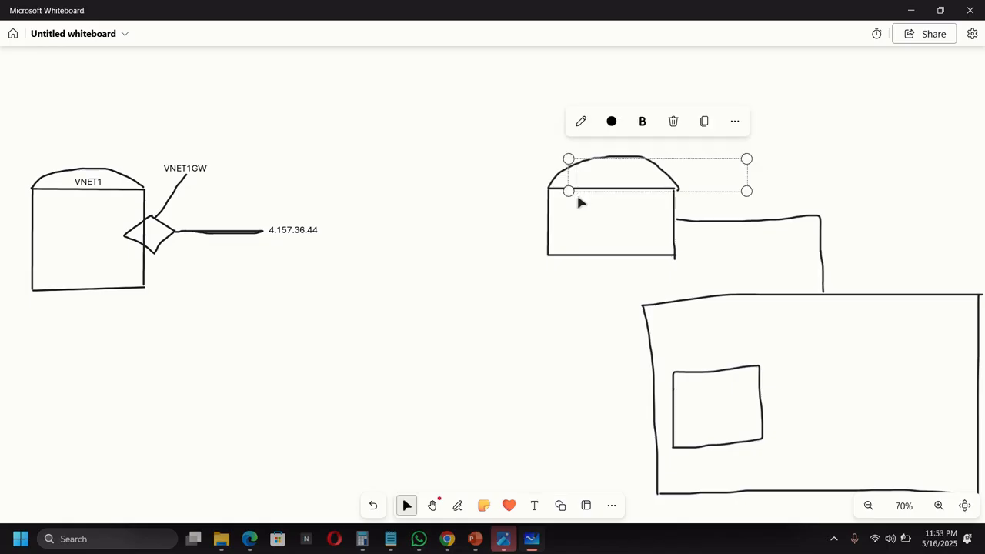
text(Site1)
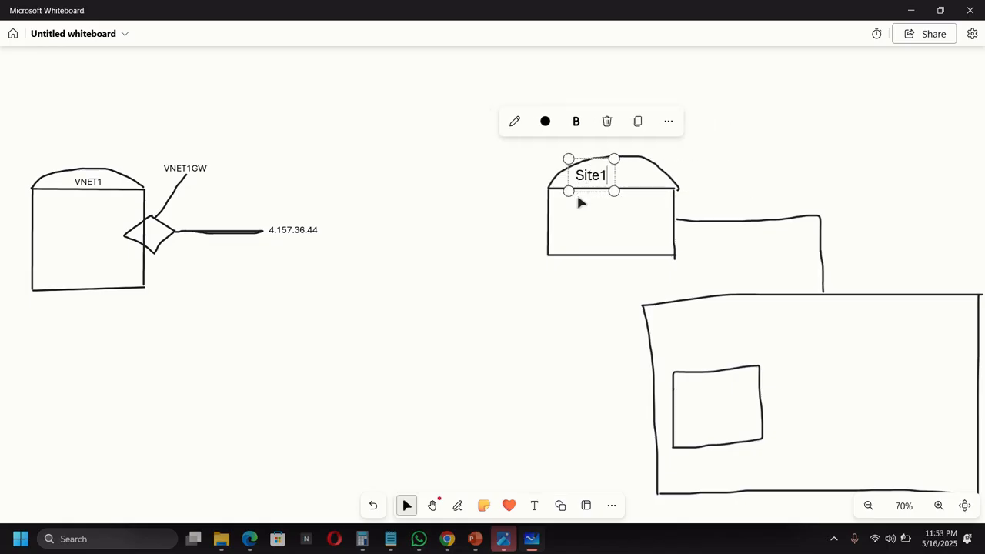
mouse_move(568, 158)
mouse_down()
mouse_move(593, 170)
mouse_move(656, 168)
mouse_up()
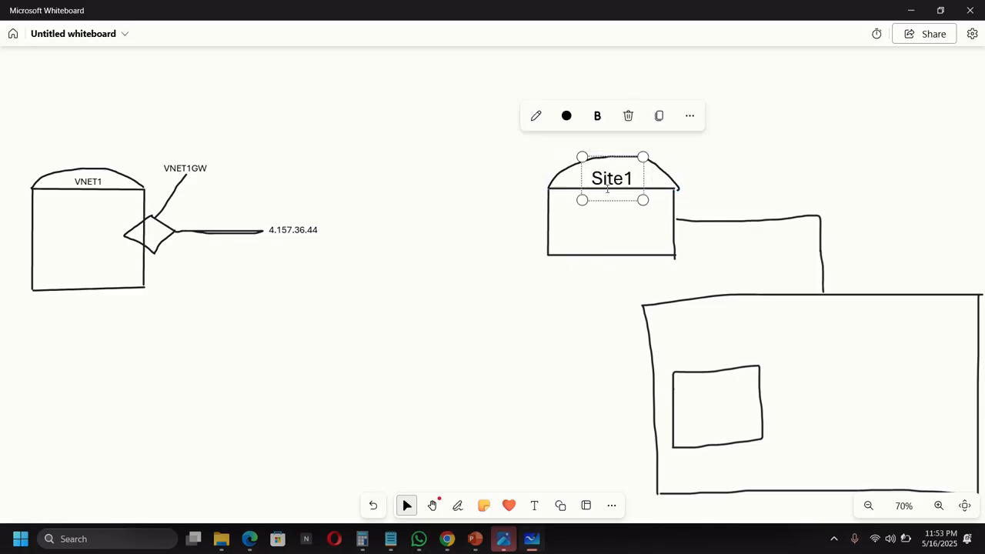
drag(581, 200, 592, 191)
click(518, 299)
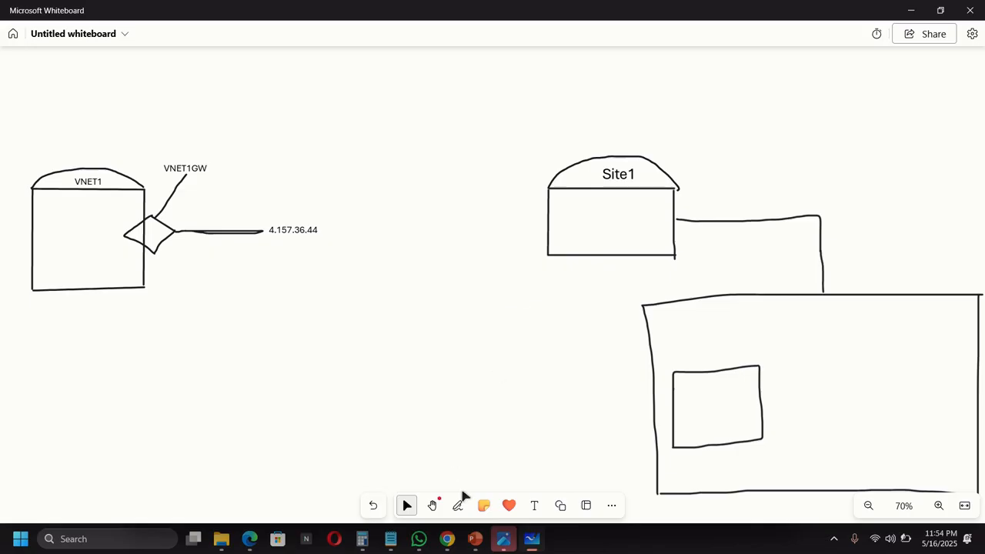
Step: Switch to the Azure portal and start adding a connection to the deployed Site1 local network gateway
click(446, 539)
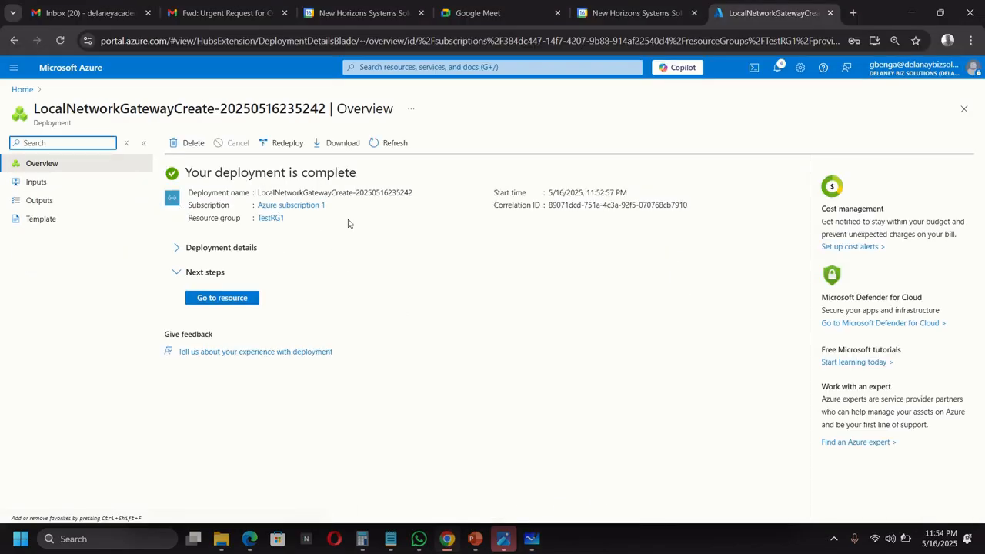
click(221, 298)
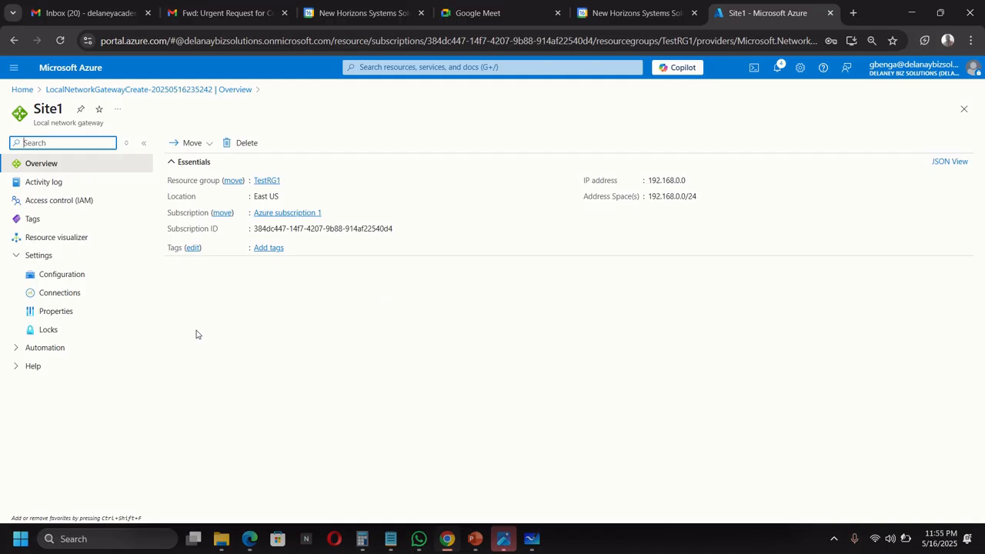
click(57, 297)
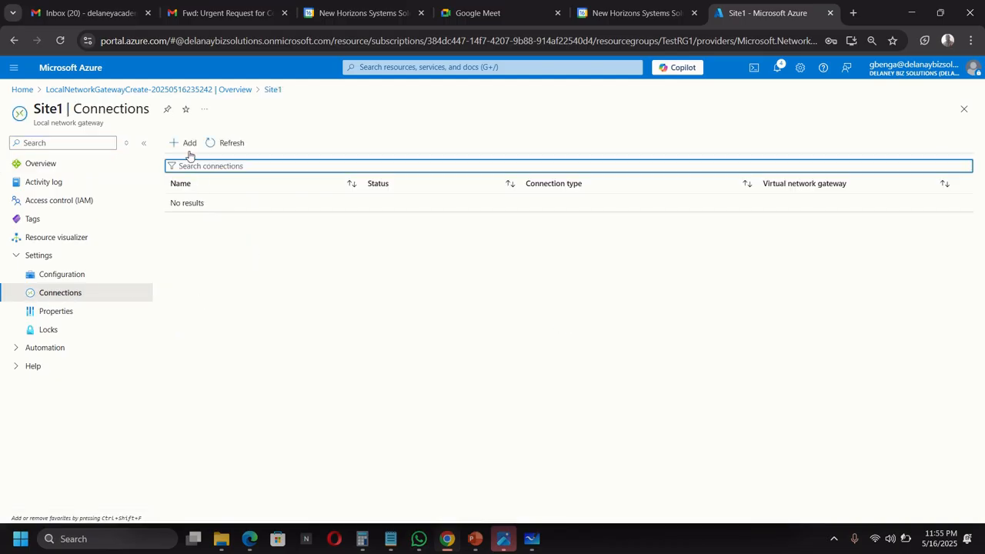
click(188, 142)
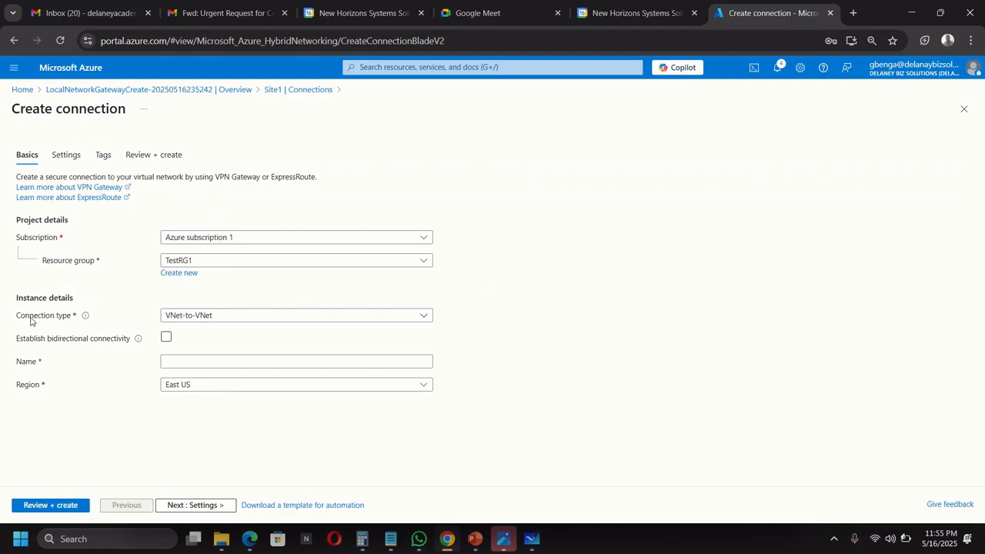
Step: Set the new connection's type to Site-to-site (IPsec) and name it Conn1
click(214, 317)
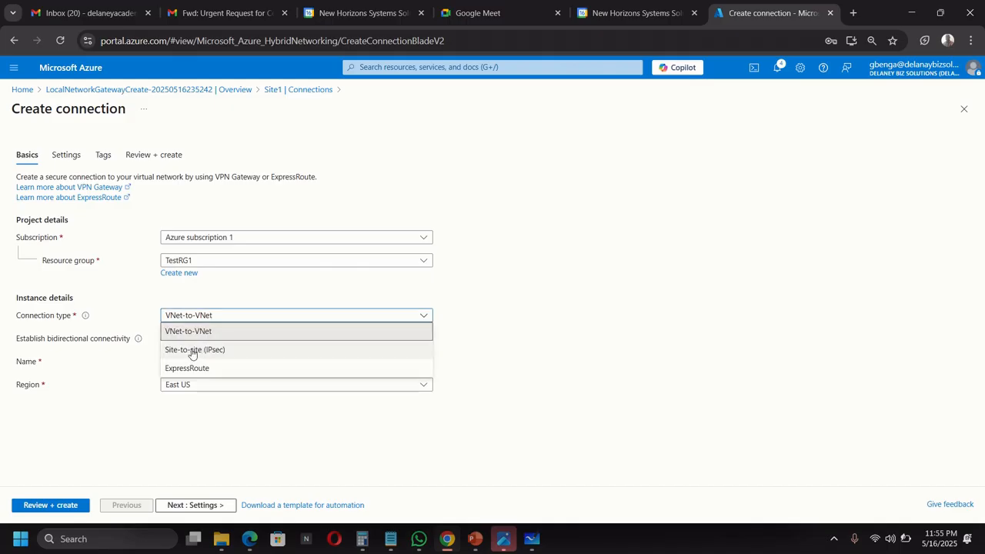
click(189, 351)
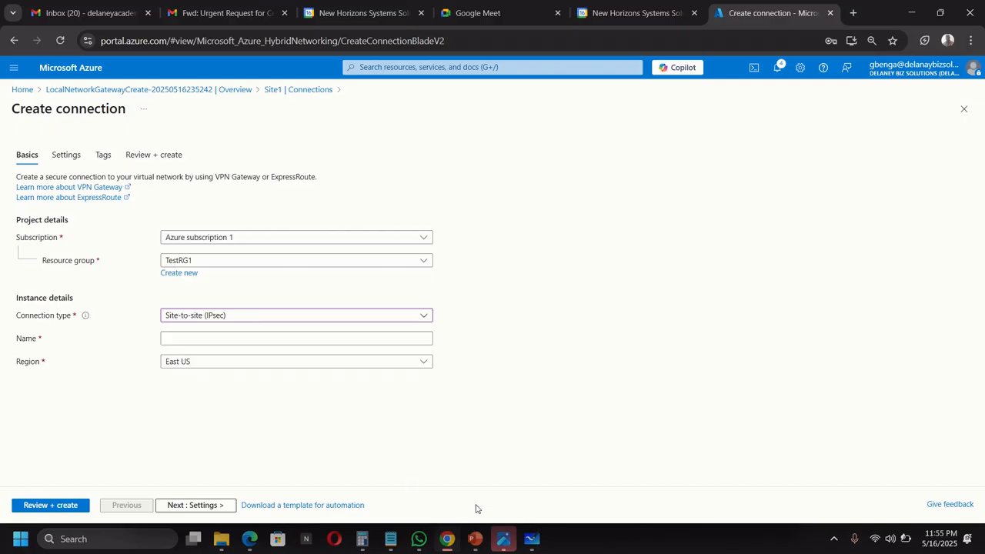
click(532, 539)
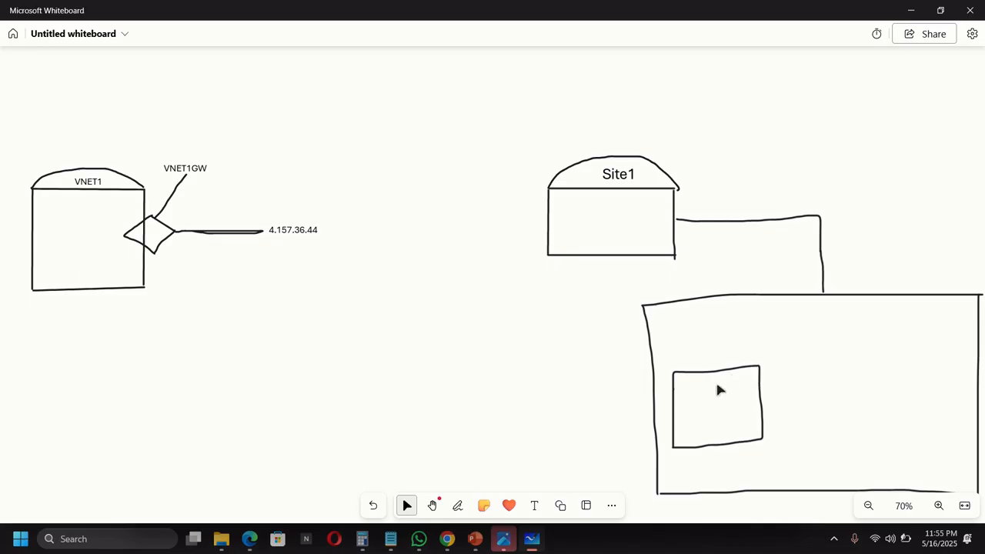
click(446, 539)
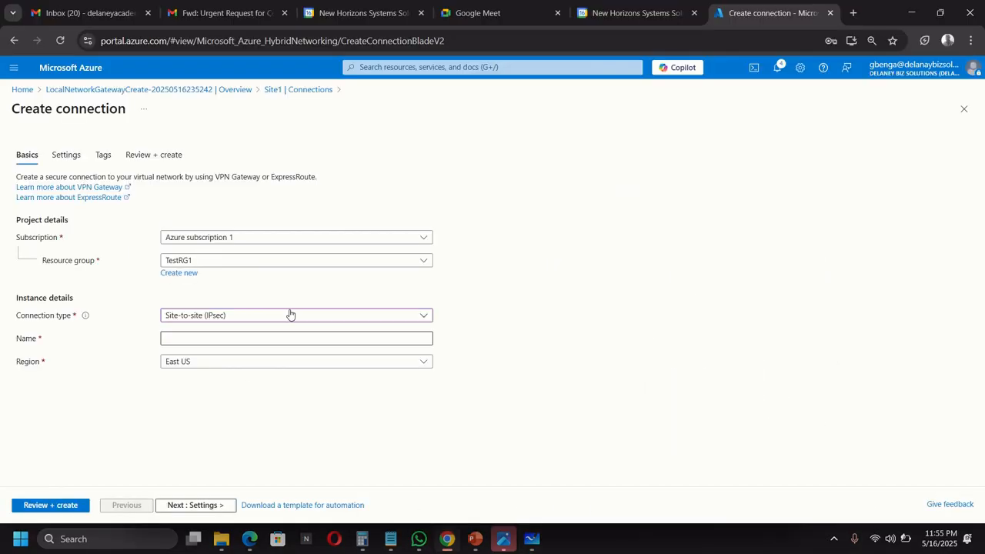
click(196, 339)
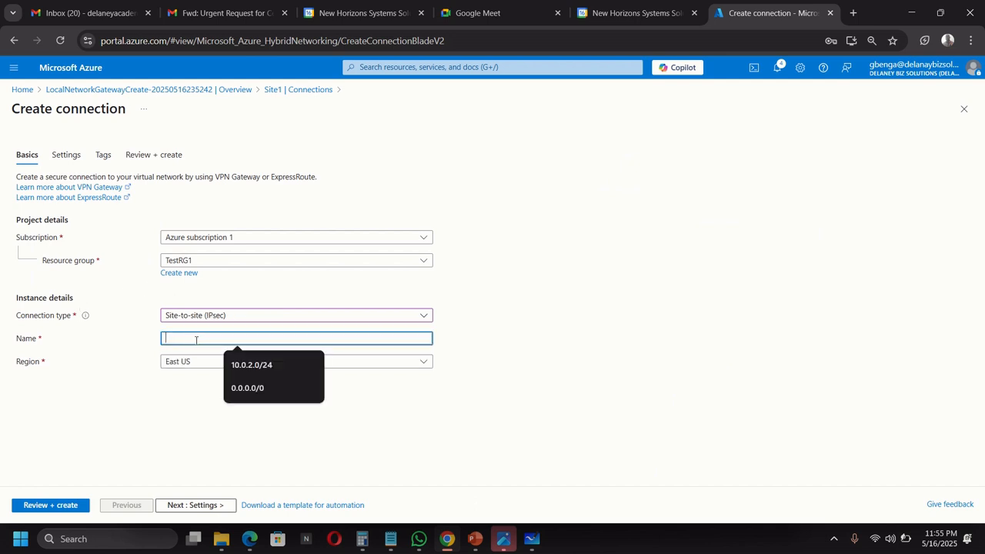
text(Co)
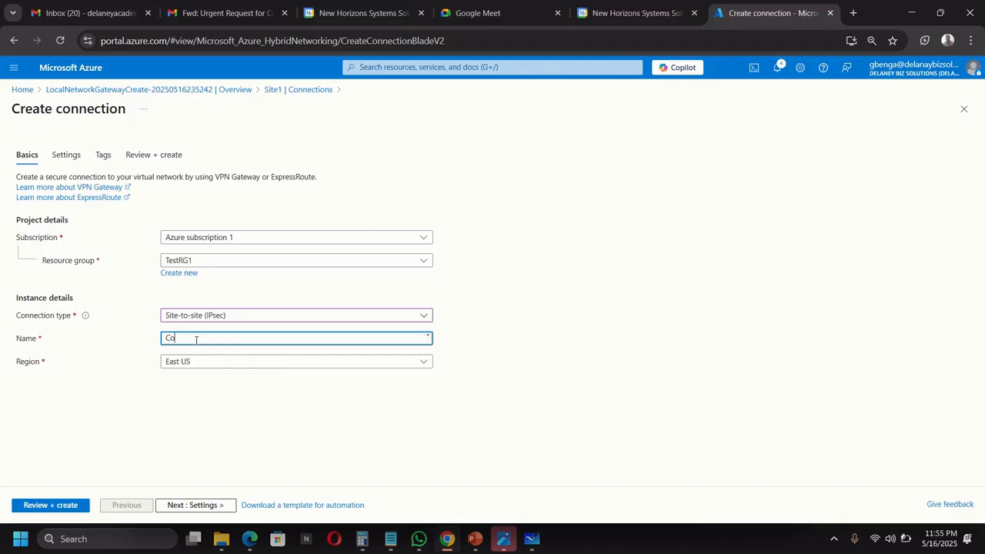
text(nn1)
Step: In the connection settings, choose VNet1GW as the virtual network gateway and Site1 as the local network gateway
click(68, 156)
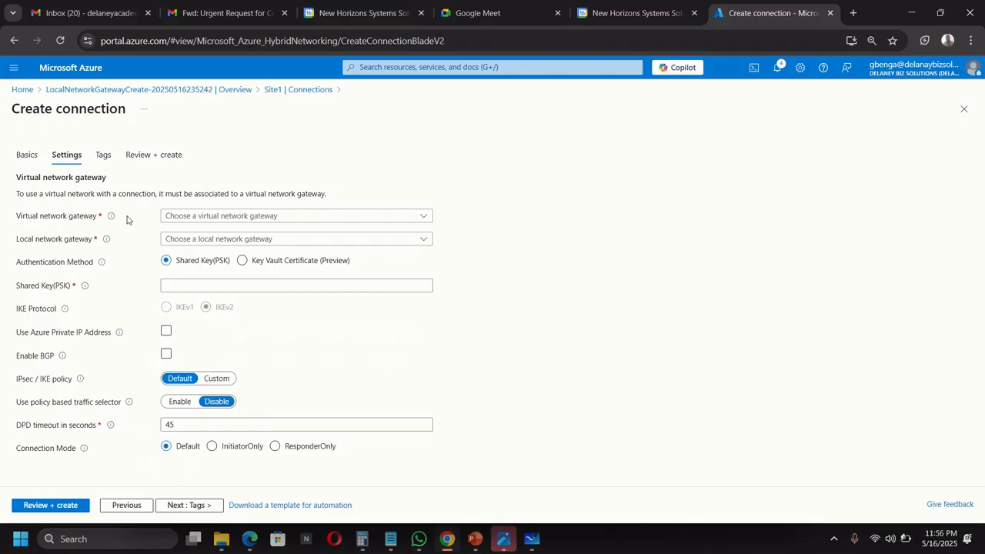
click(211, 217)
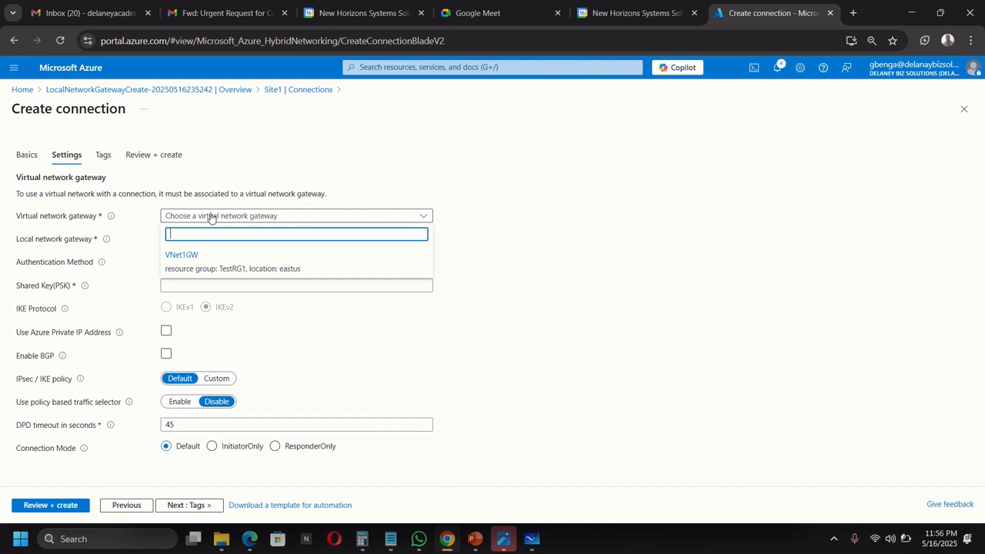
click(195, 262)
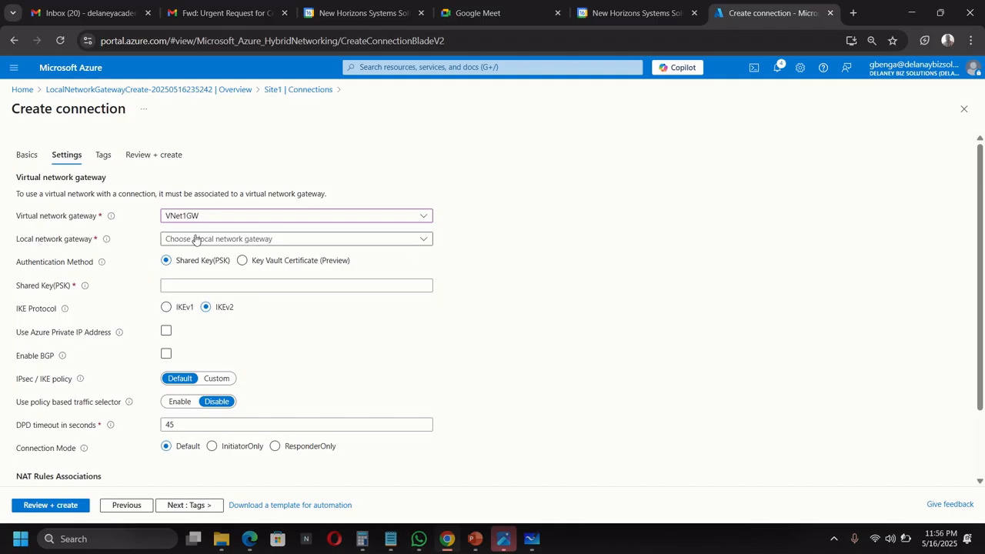
click(531, 539)
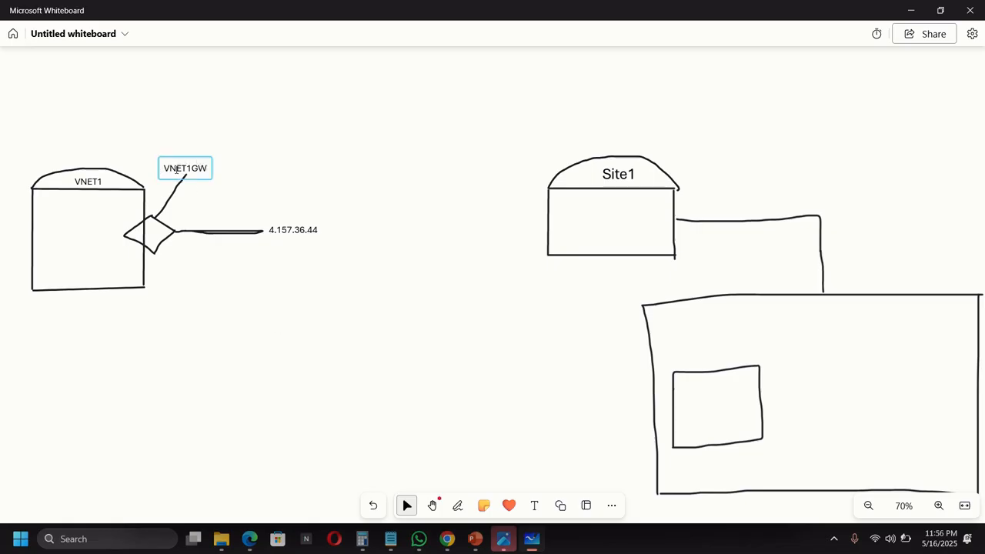
click(447, 538)
click(216, 242)
click(196, 254)
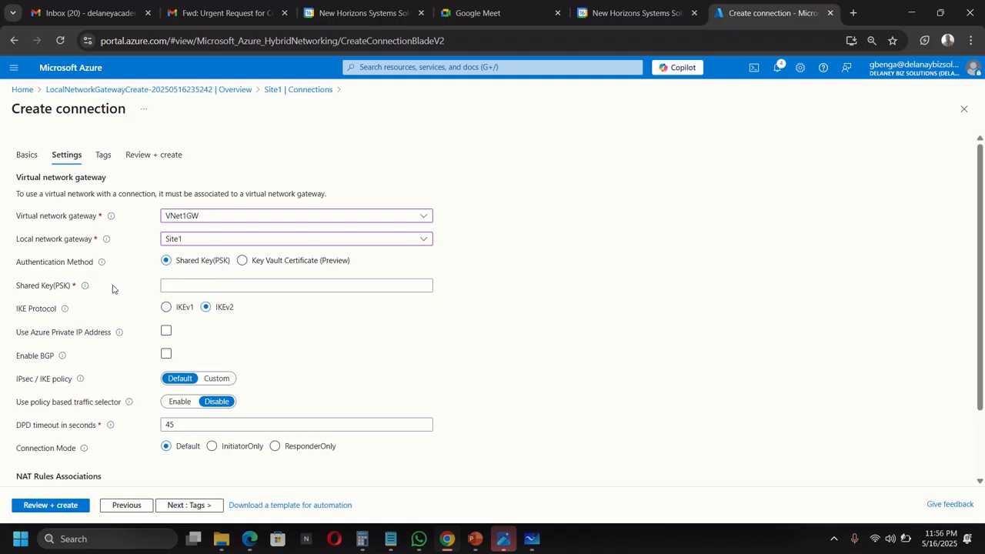
Step: Enter the shared key (PSK) for the connection, keeping the IKEv2 protocol and the default policy settings
click(188, 284)
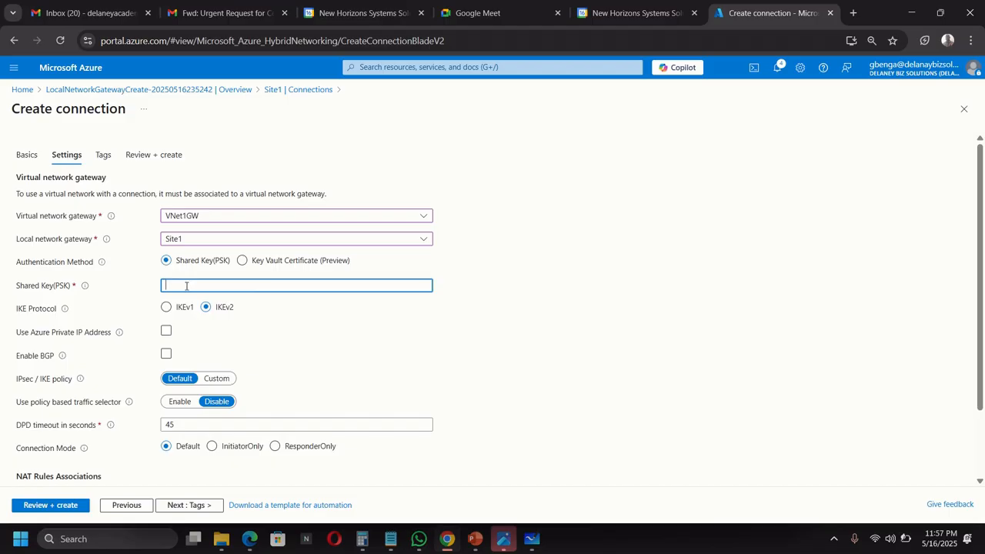
text(•••••••••••)
mouse_move(88, 448)
scroll(202, 450, down, 1)
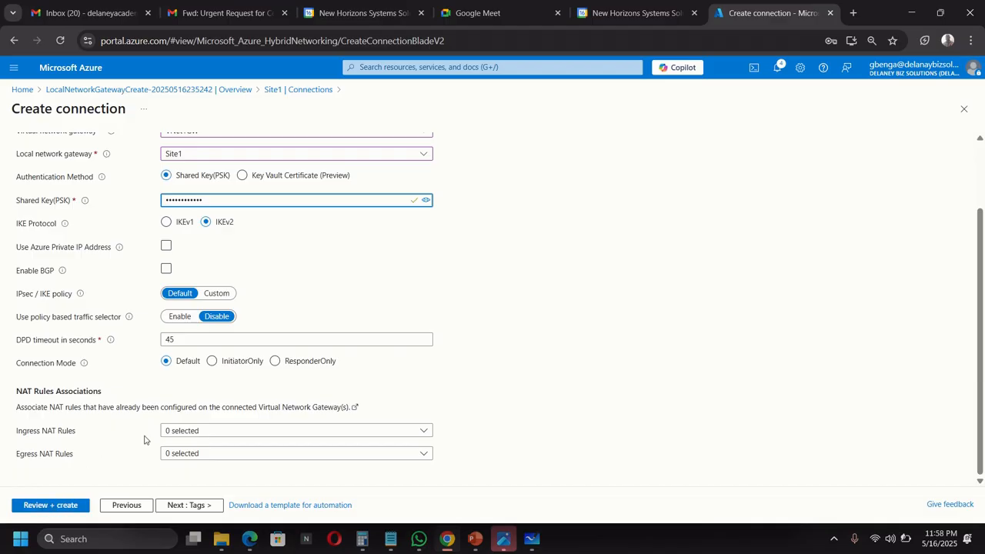
scroll(156, 426, up, 2)
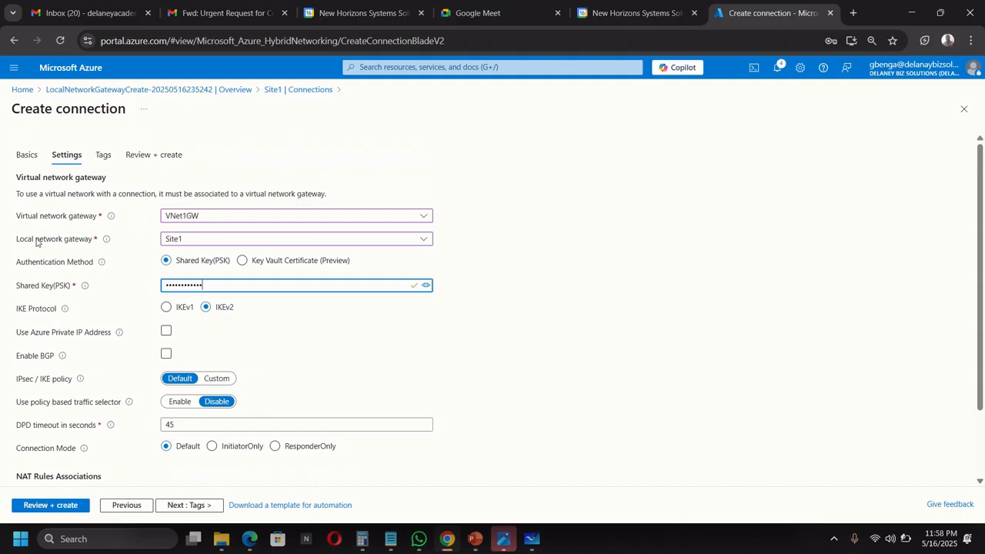
mouse_move(98, 244)
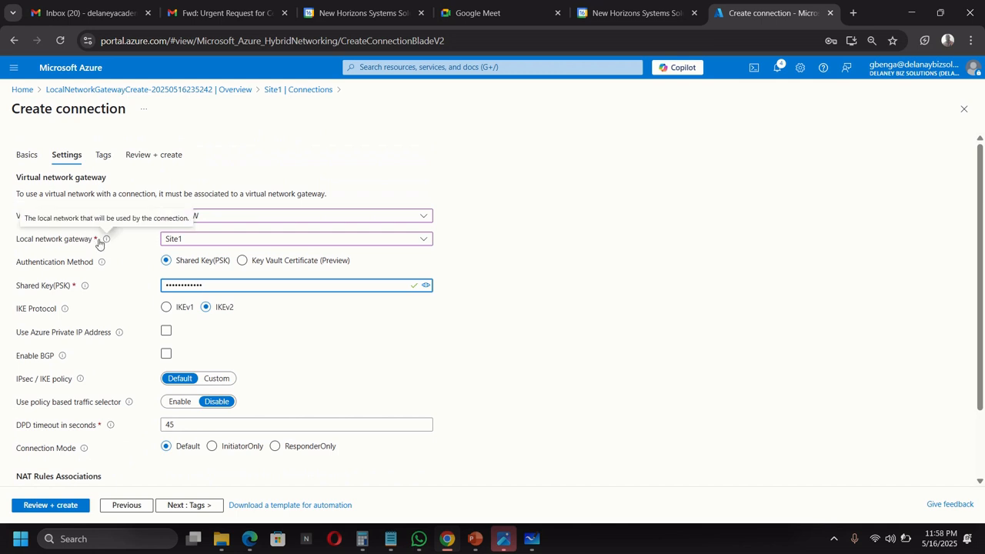
Step: Switch to Microsoft Whiteboard and draw an orange dashed link between the gateway's public IP and Site1, with a box in the middle
click(531, 540)
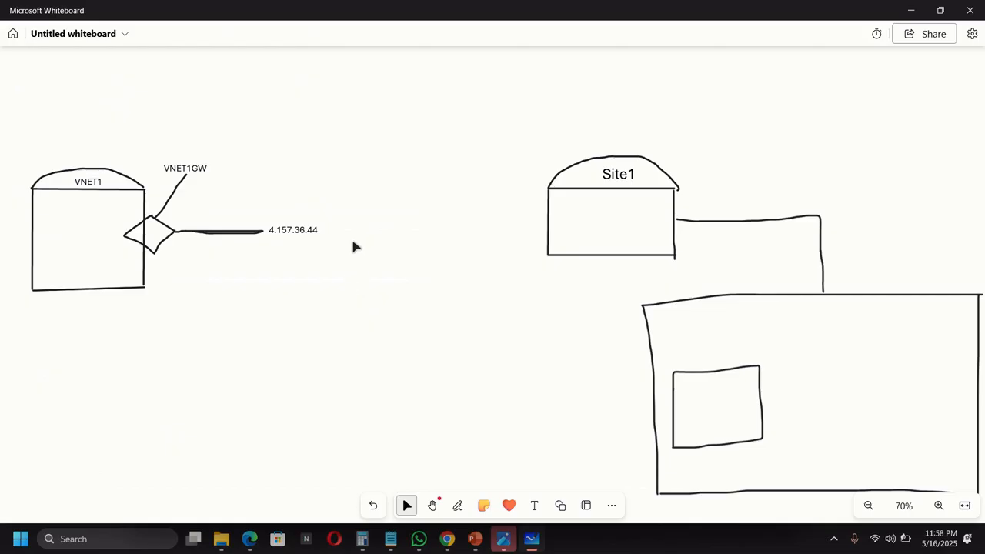
click(433, 505)
click(456, 505)
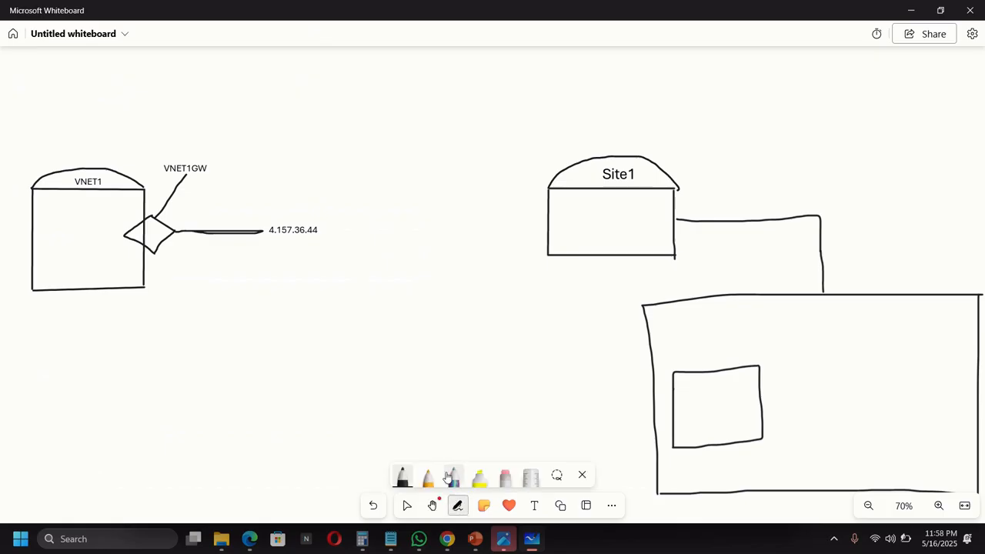
click(428, 475)
drag(548, 219, 485, 221)
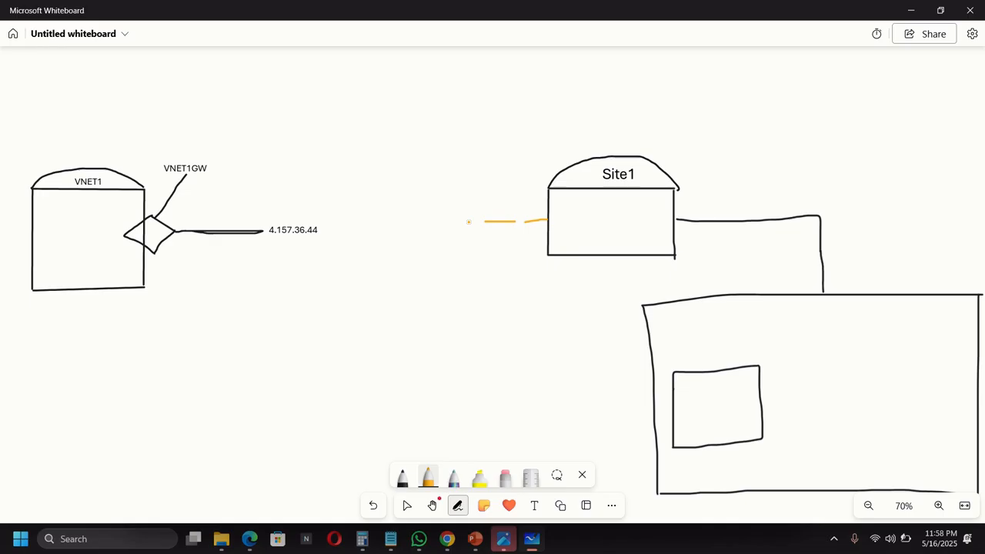
drag(321, 230, 387, 229)
mouse_move(393, 204)
mouse_down()
mouse_move(393, 242)
mouse_move(458, 248)
mouse_move(450, 202)
mouse_move(404, 203)
mouse_up()
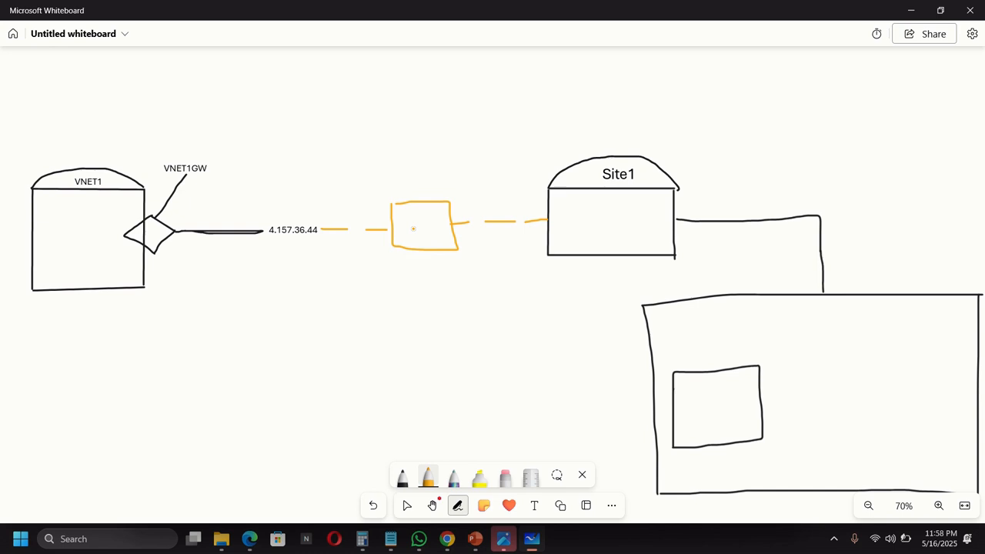
Step: Switch back to the Azure portal, validate the Conn1 connection settings and create the connection
click(448, 539)
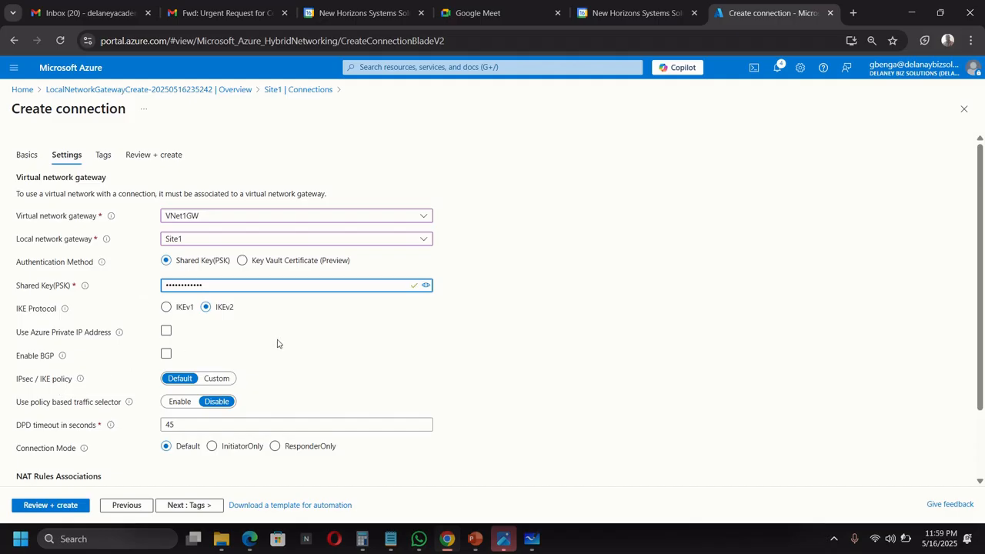
scroll(270, 392, down, 2)
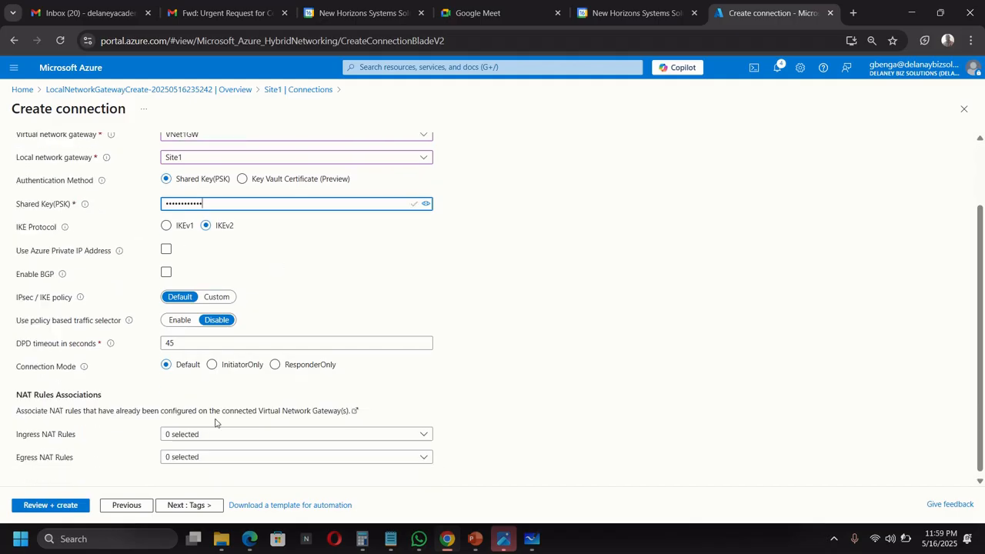
click(46, 501)
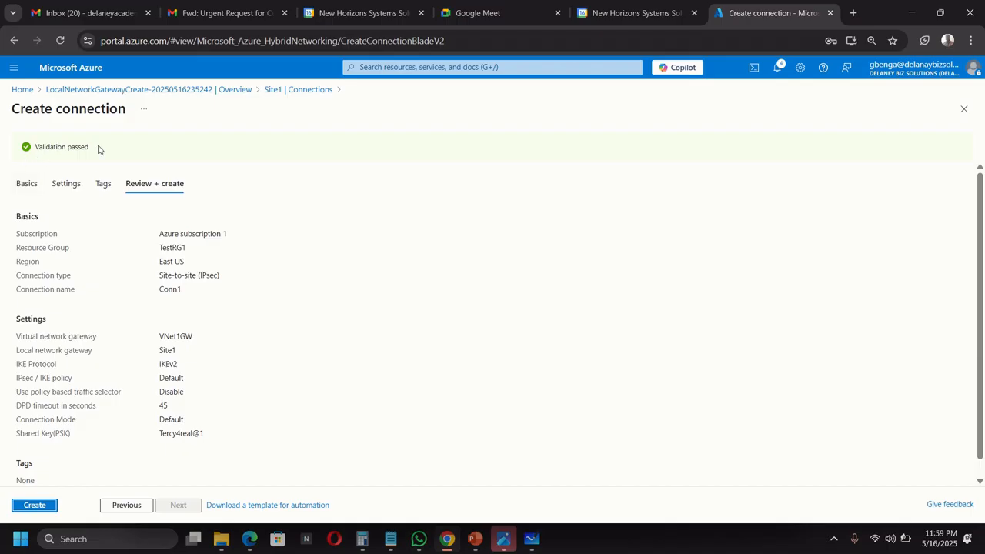
click(34, 506)
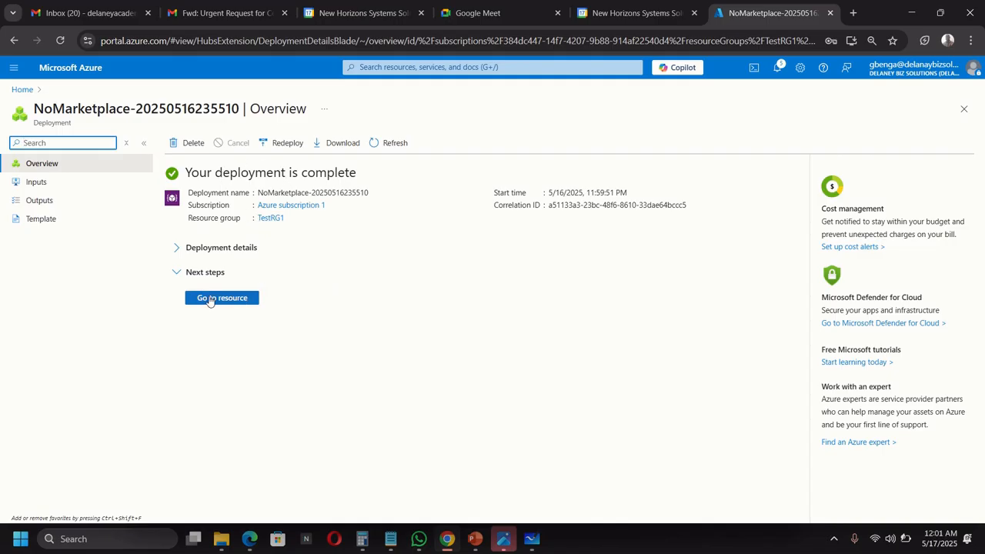
Step: Go to the deployed resources in TestRG1 and view the connections of the VNet1GW virtual network gateway
click(210, 299)
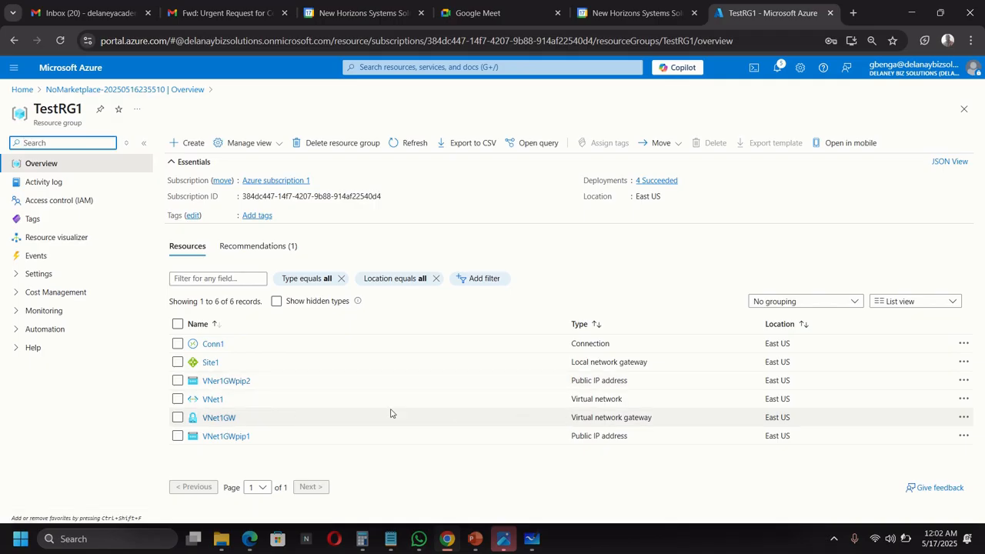
click(216, 420)
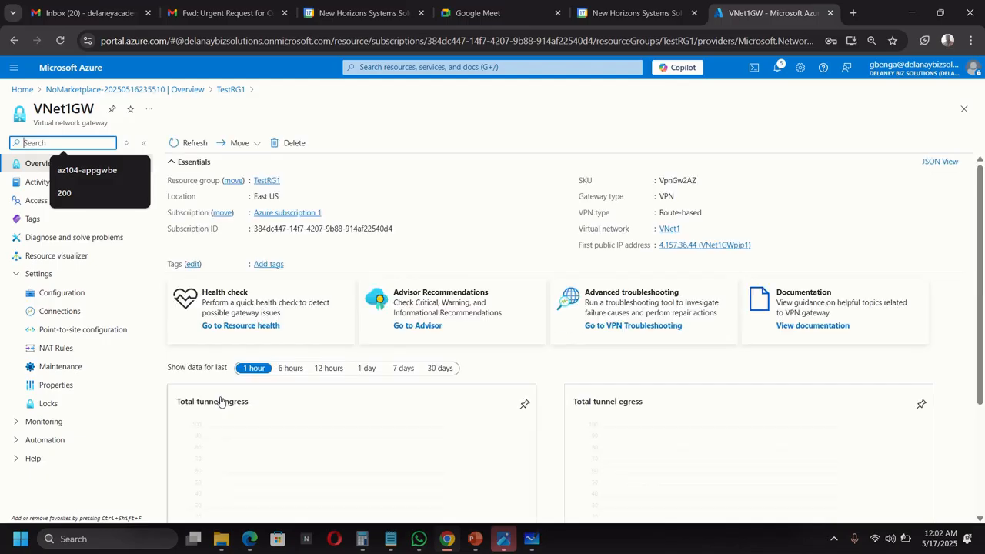
click(59, 315)
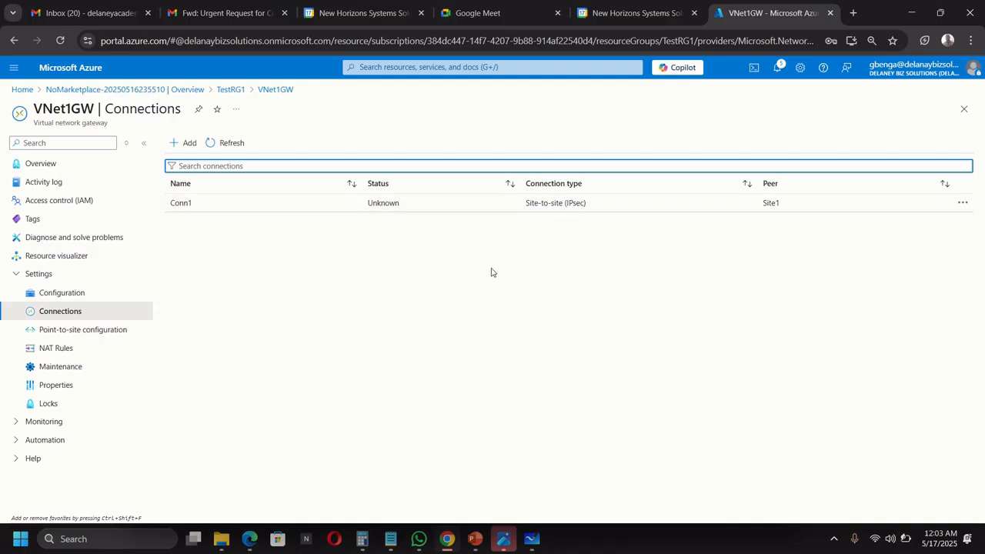
Step: Switch to Microsoft Whiteboard, number VNET1 as 1 and its gateway as 2 in orange, and underline the gateway's public IP address
click(532, 539)
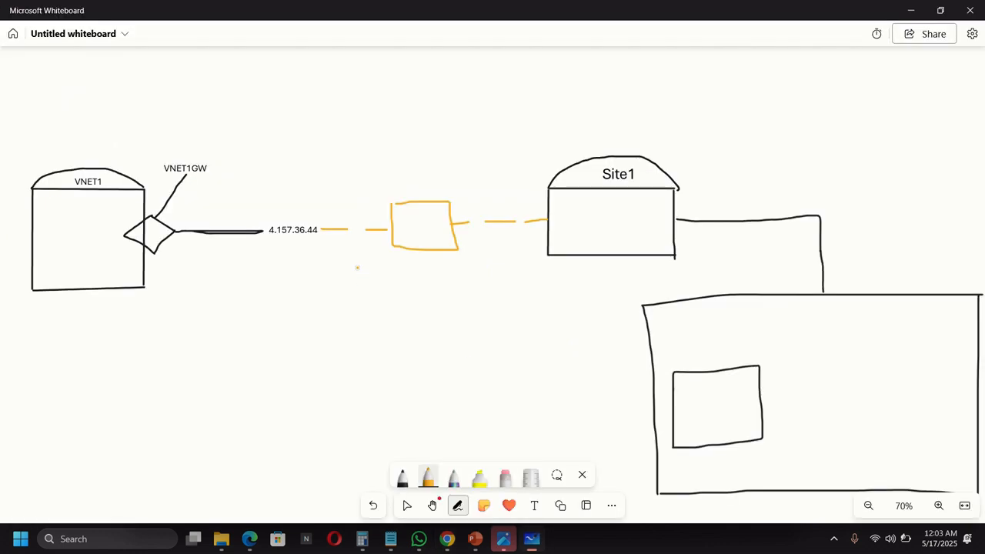
drag(16, 205, 17, 241)
mouse_move(17, 204)
mouse_down()
mouse_move(10, 217)
mouse_move(24, 239)
mouse_up()
mouse_move(164, 214)
mouse_down()
mouse_move(177, 208)
mouse_move(179, 220)
mouse_up()
drag(267, 239, 320, 240)
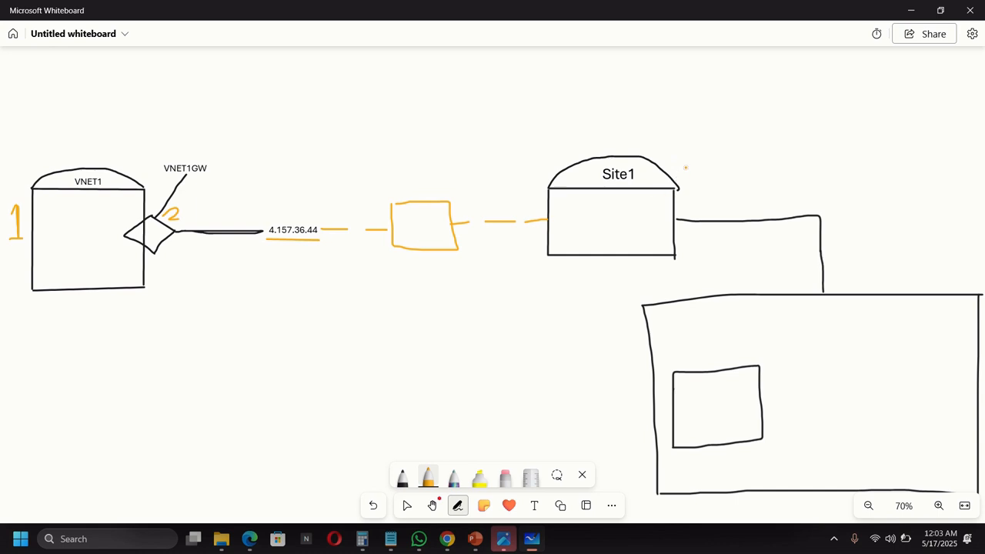
Step: Number Site1 as 3 and draw an arc from Site1 to the gateway's public IP address, labelled Conn 1
mouse_move(685, 164)
mouse_down()
mouse_move(700, 163)
mouse_move(690, 175)
mouse_move(713, 185)
mouse_move(689, 195)
mouse_up()
mouse_move(544, 215)
mouse_down()
mouse_move(528, 197)
mouse_move(450, 170)
mouse_move(395, 182)
mouse_move(327, 214)
mouse_up()
mouse_move(412, 145)
mouse_down()
mouse_move(399, 162)
mouse_move(414, 170)
mouse_move(421, 156)
mouse_up()
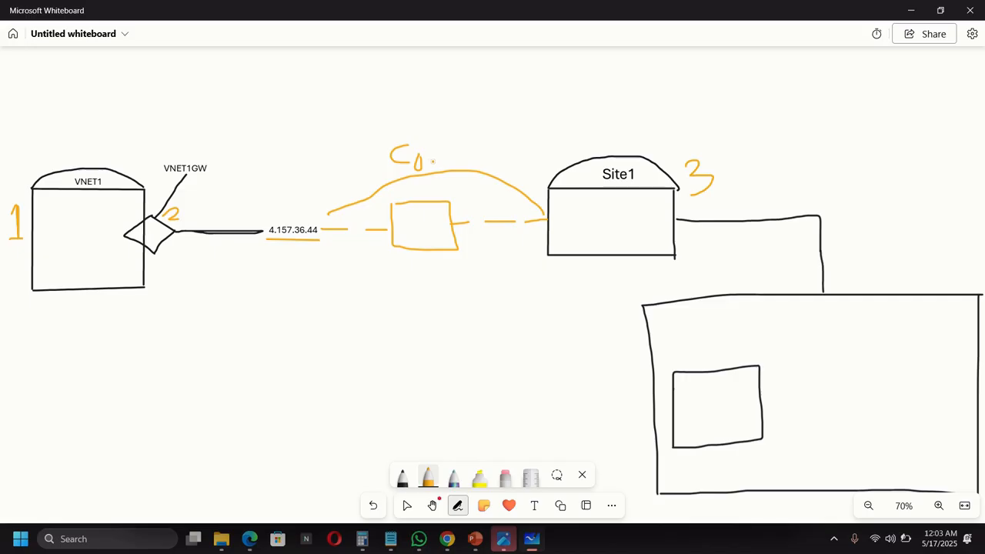
mouse_move(428, 158)
mouse_down()
mouse_move(430, 168)
mouse_move(437, 160)
mouse_move(478, 167)
mouse_move(478, 142)
mouse_up()
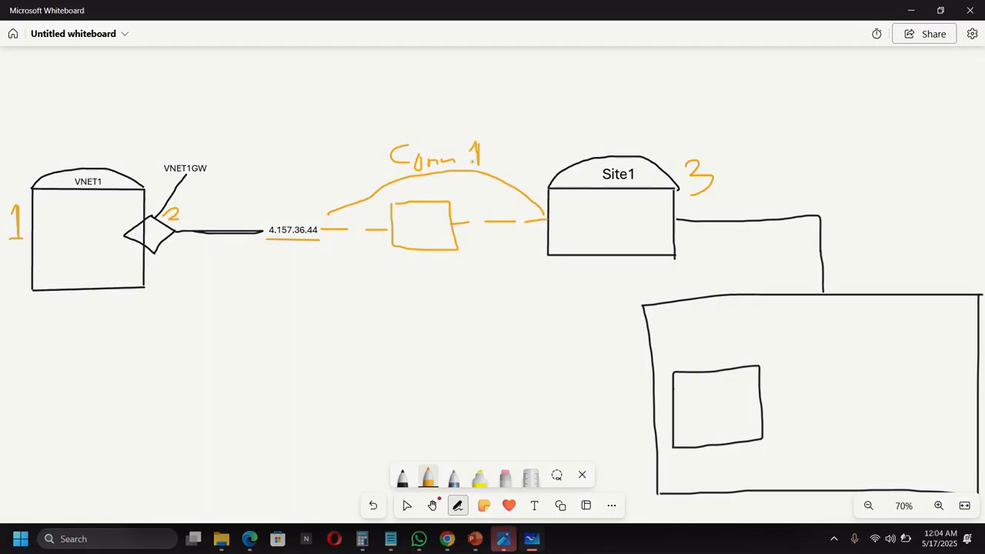